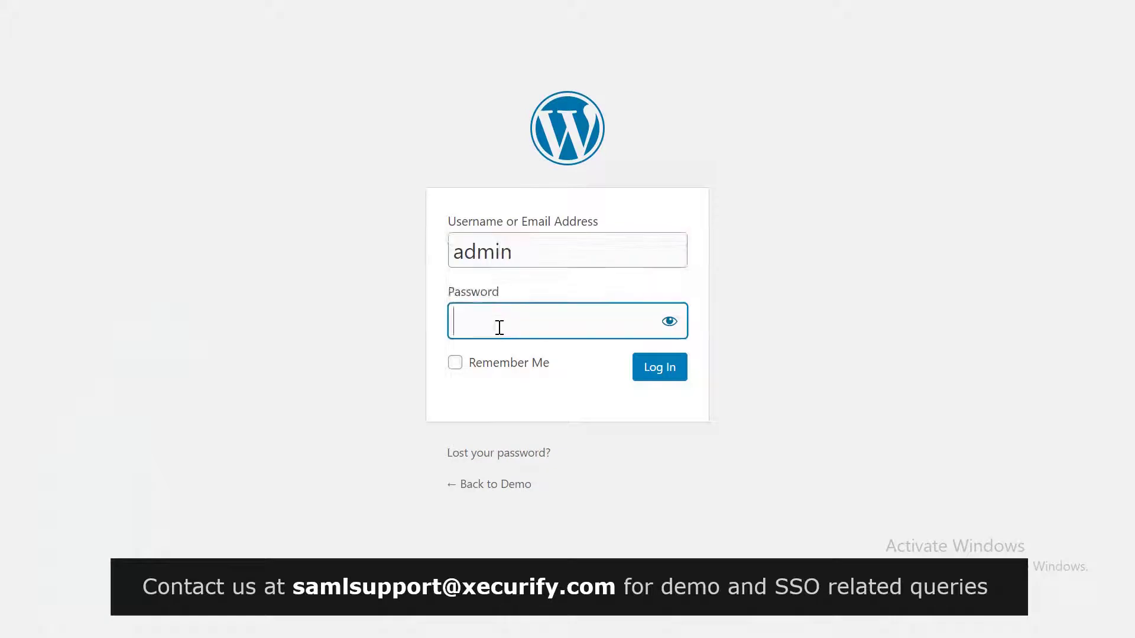
Log in as admin, then install and activate the miniOrange 'SAML SP Single Sign On' plugin.
type("admin")
left_click(637, 376)
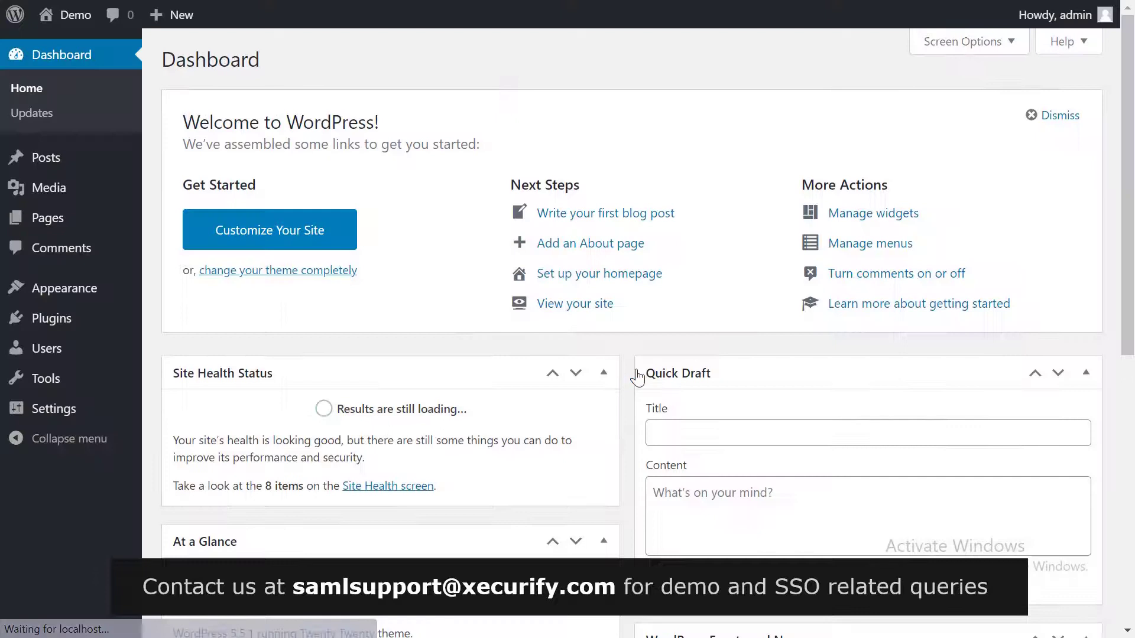
left_click(67, 322)
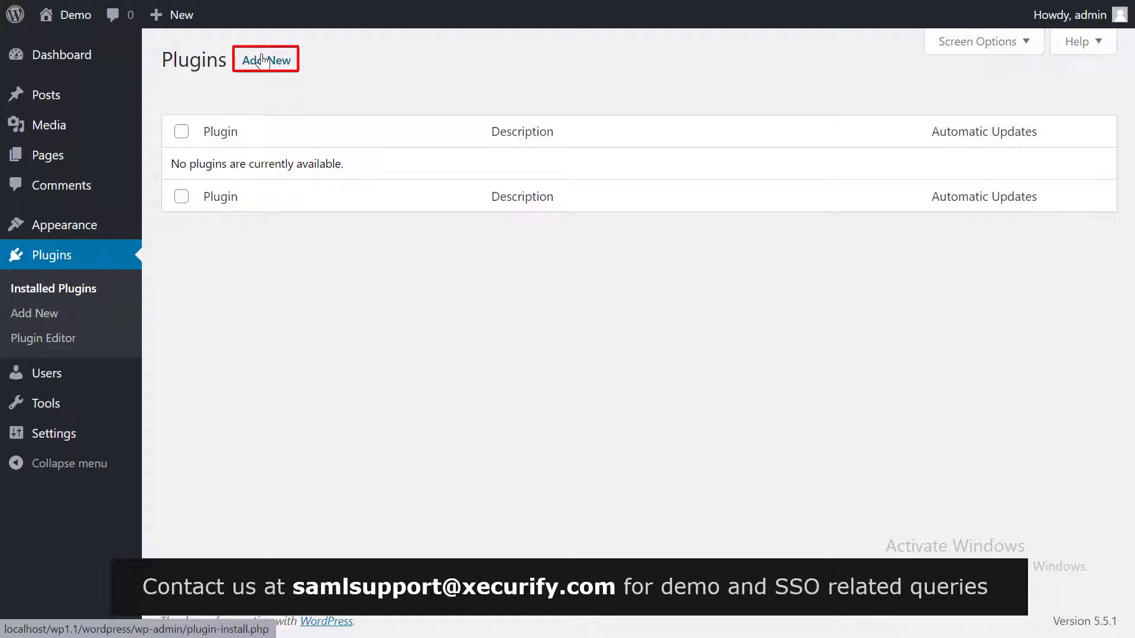
left_click(262, 60)
left_click(864, 110)
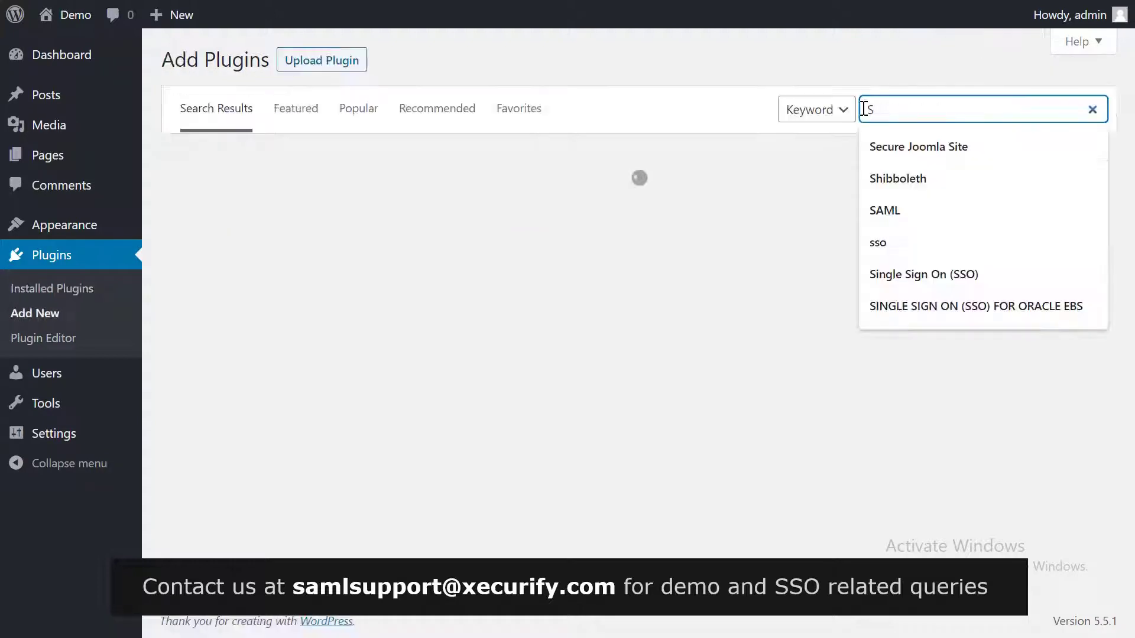
type("SAML")
left_click(560, 211)
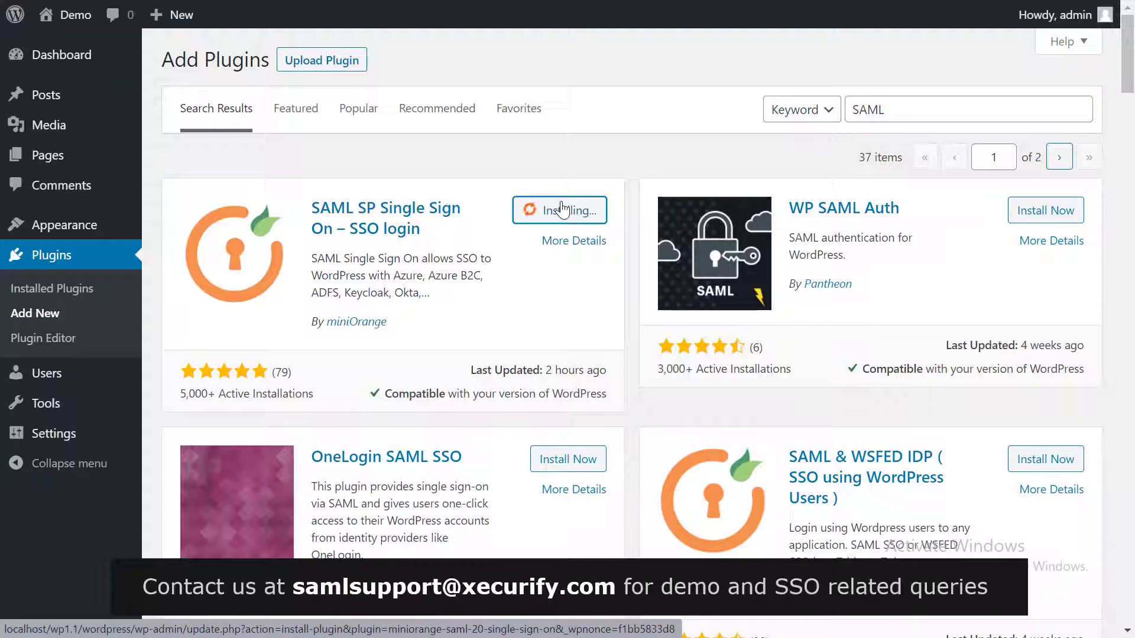
left_click(572, 220)
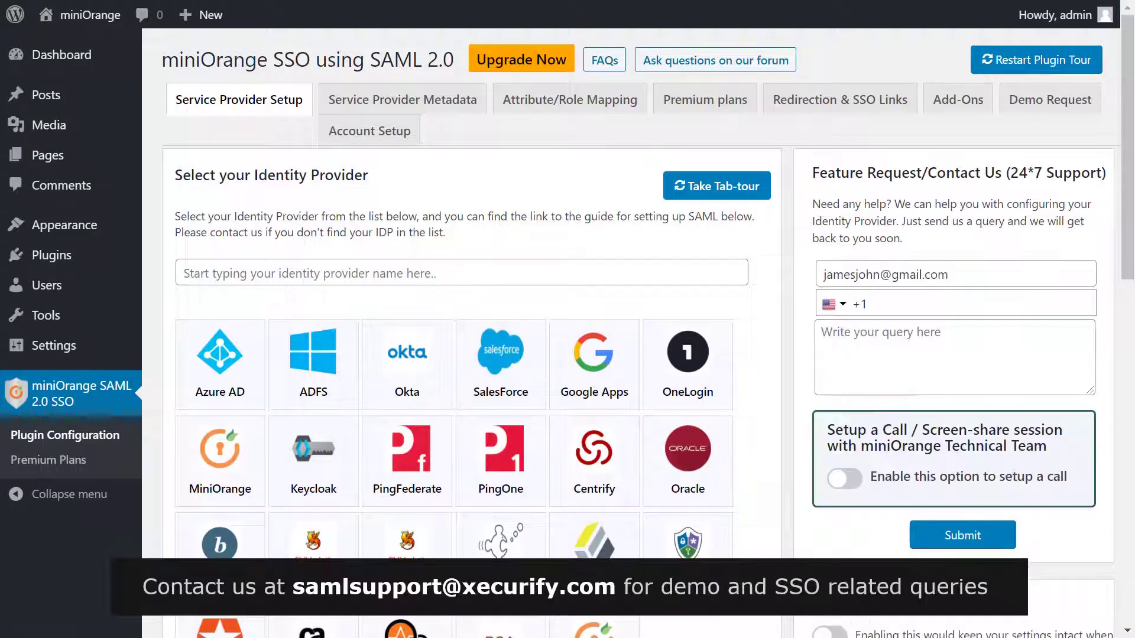
Select the Keycloak tile as the identity provider on the Service Provider Setup tab.
left_click(327, 461)
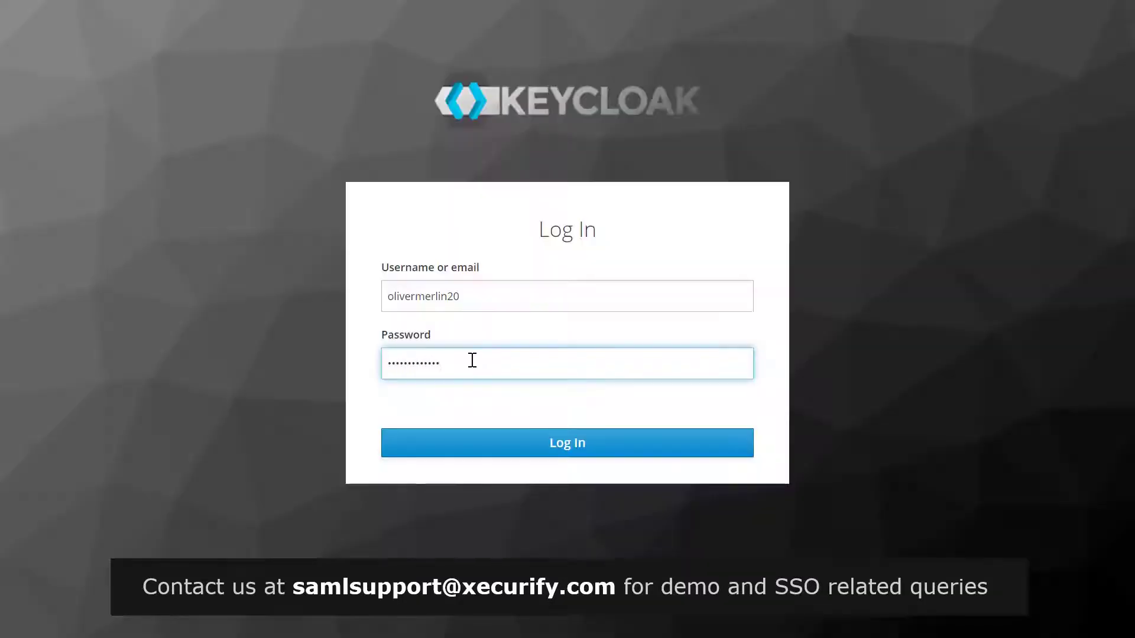
Sign in to the Keycloak admin console and start a new client in the WP SAML realm.
left_click(495, 454)
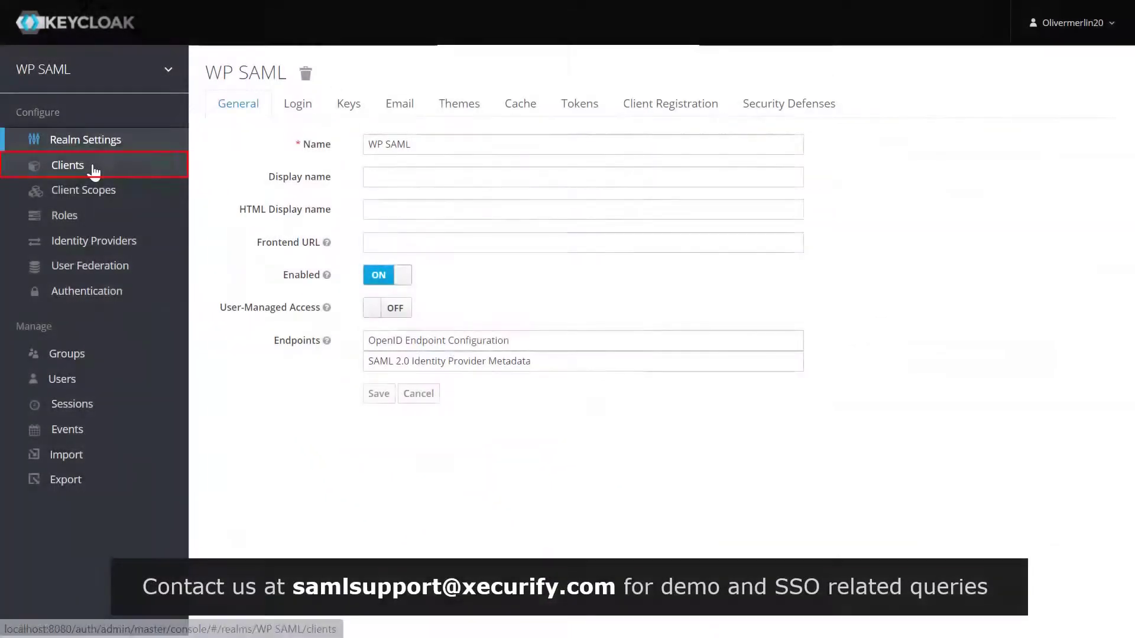
left_click(95, 172)
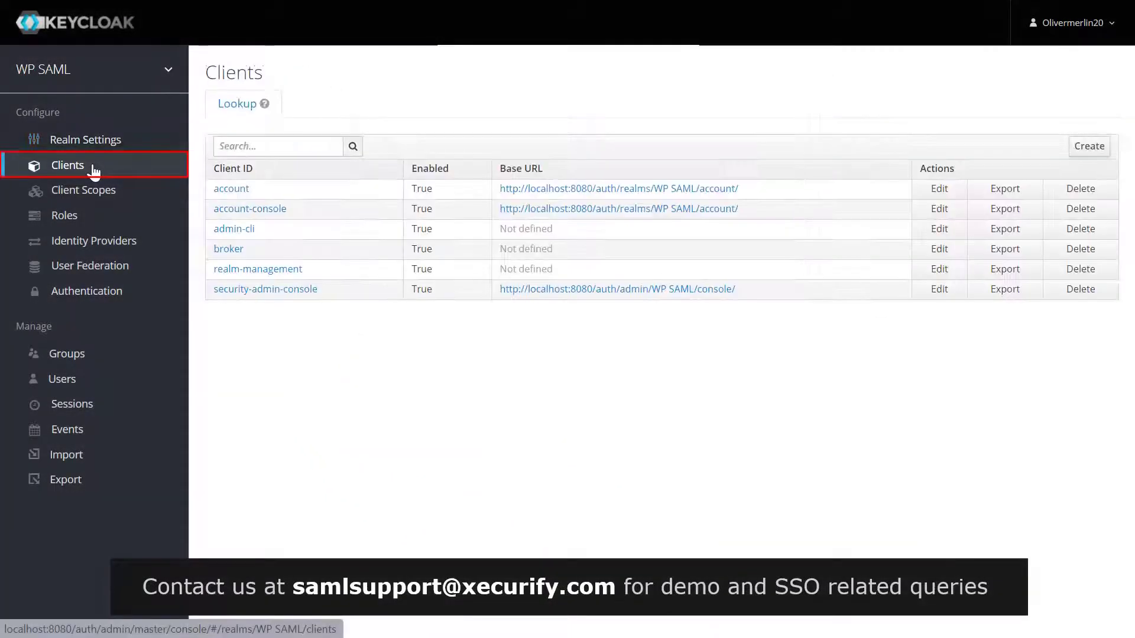
left_click(1099, 151)
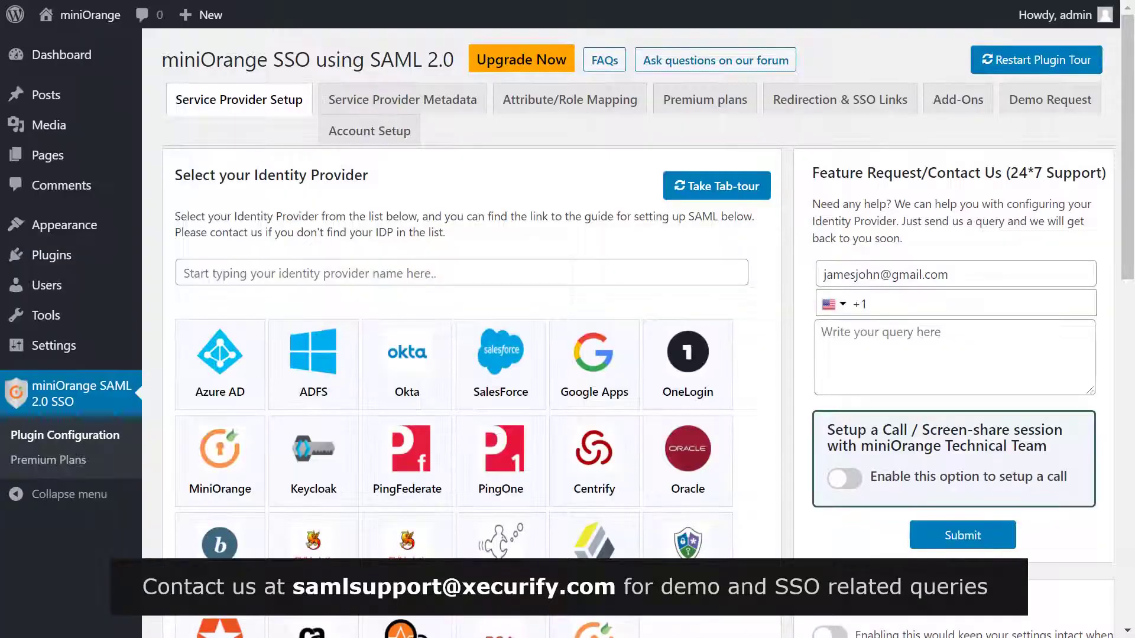
Download the Metadata XML File from the plugin's Service Provider Metadata tab.
left_click(406, 97)
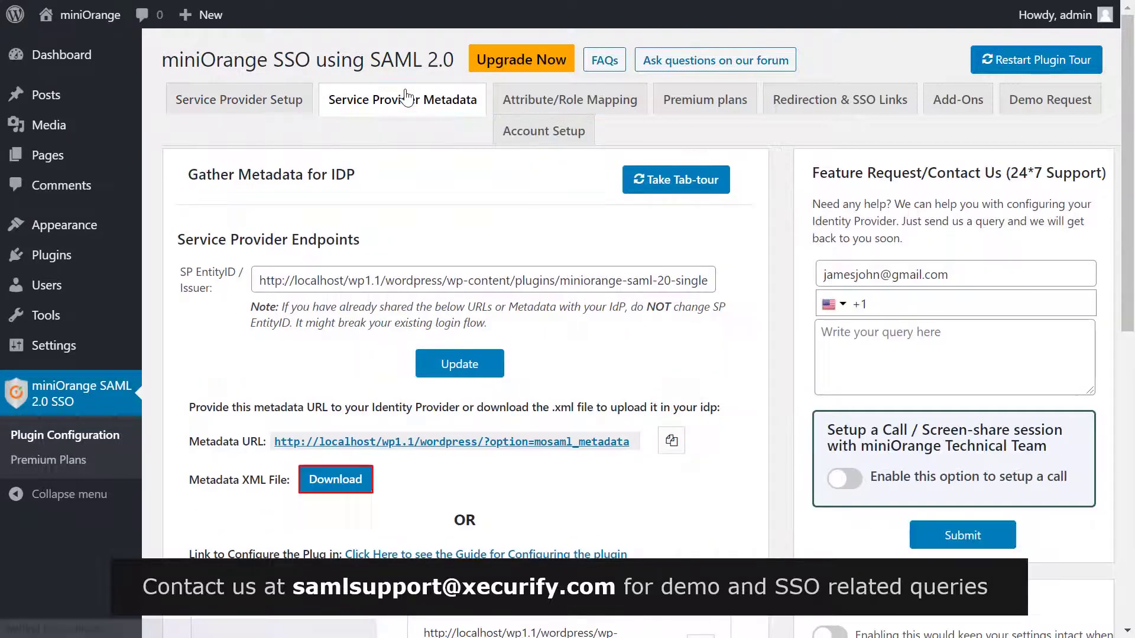
left_click(335, 480)
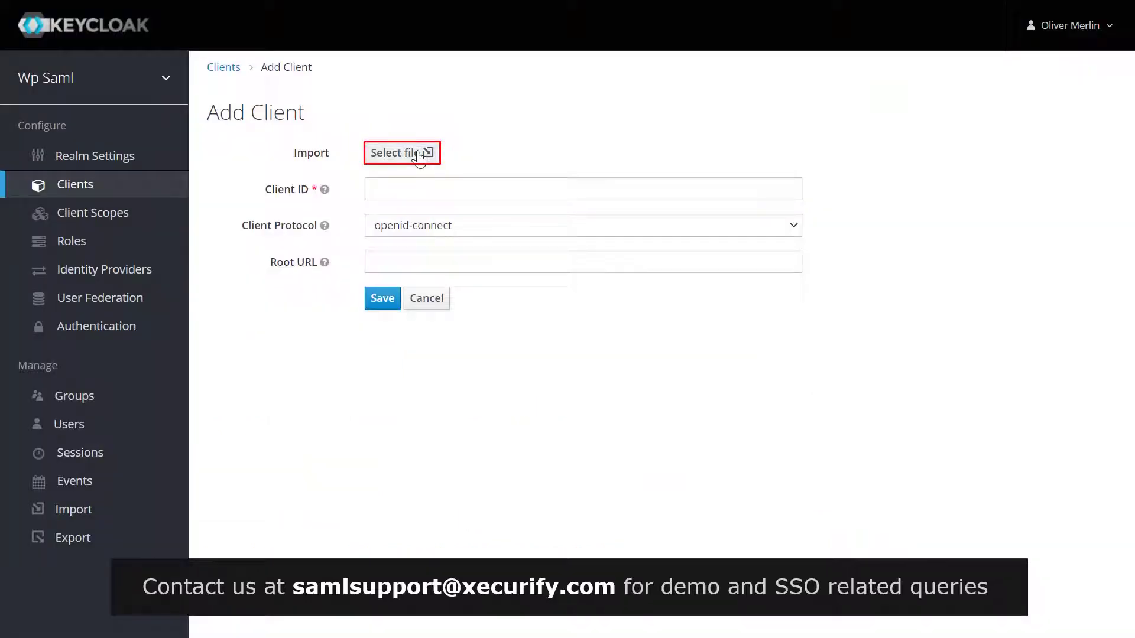
Import the downloaded Metadata file from Downloads and save it as a new Keycloak client.
left_click(419, 156)
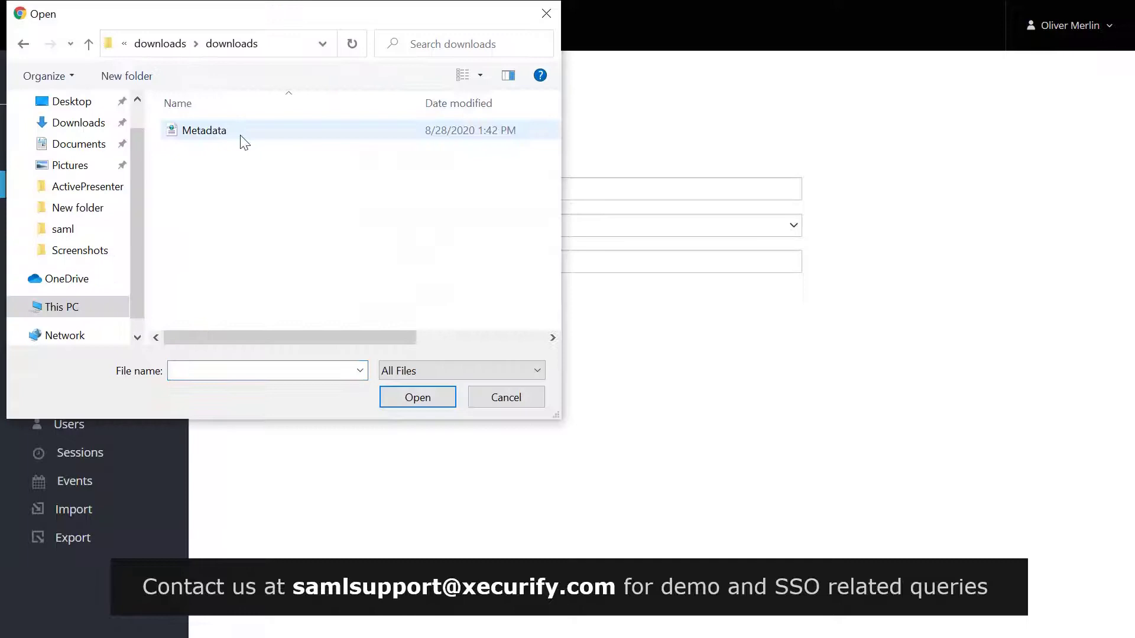
left_click(234, 138)
left_click(402, 396)
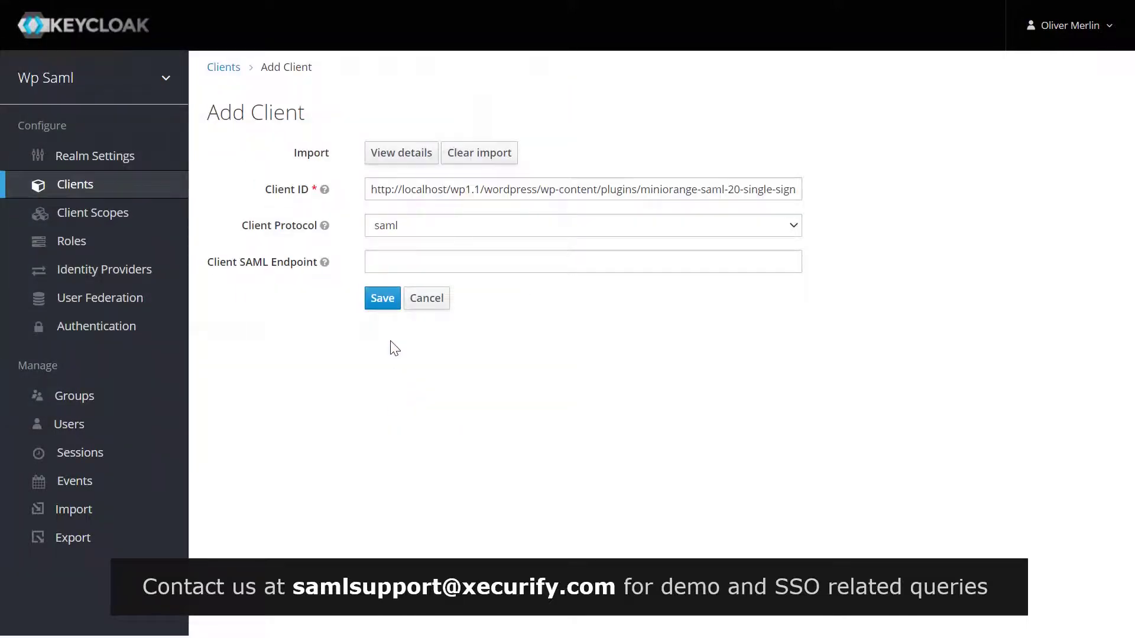
left_click(382, 300)
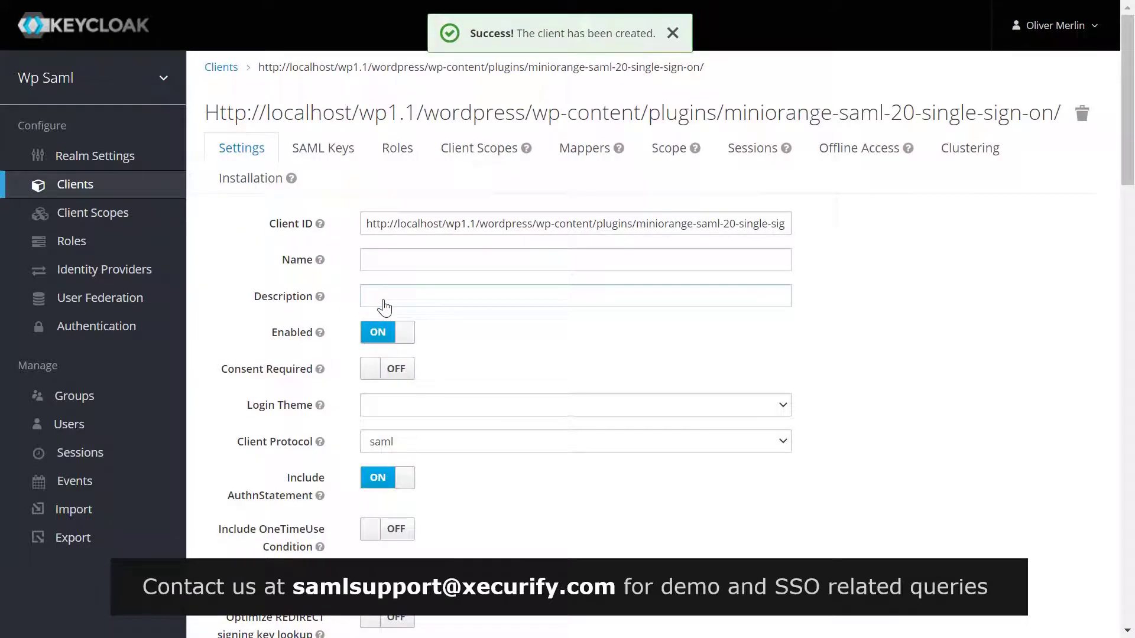
Enter the client name 'WP SAML Keycloak' and description 'WP application for sso'.
left_click(400, 263)
type("WP")
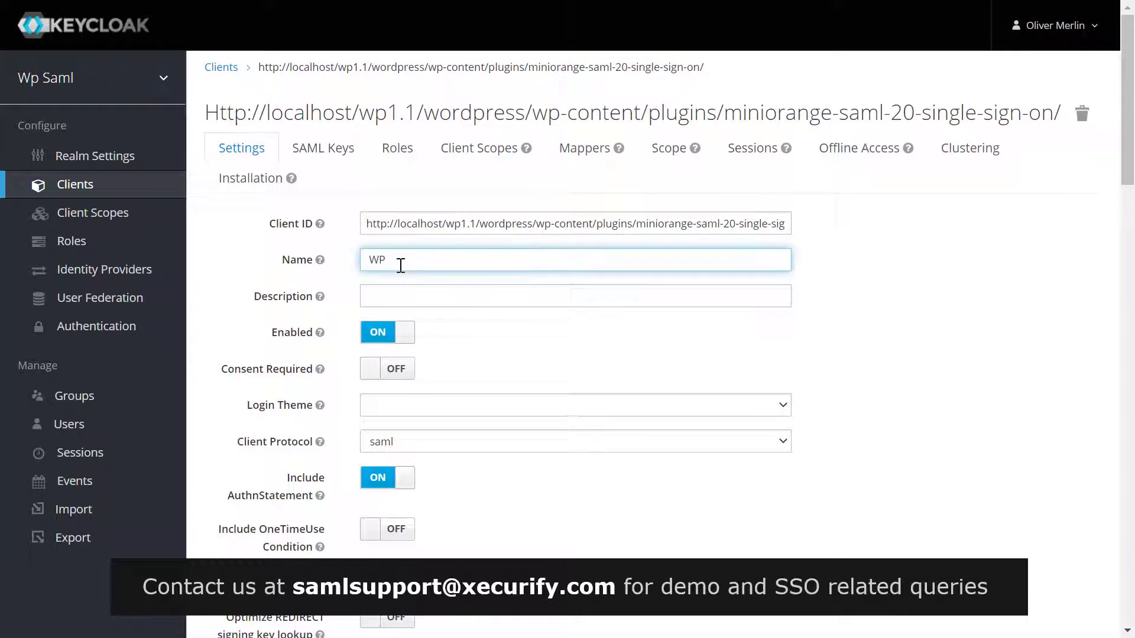
type(" SAML Keycloa")
type("k")
left_click(407, 292)
type("WP a")
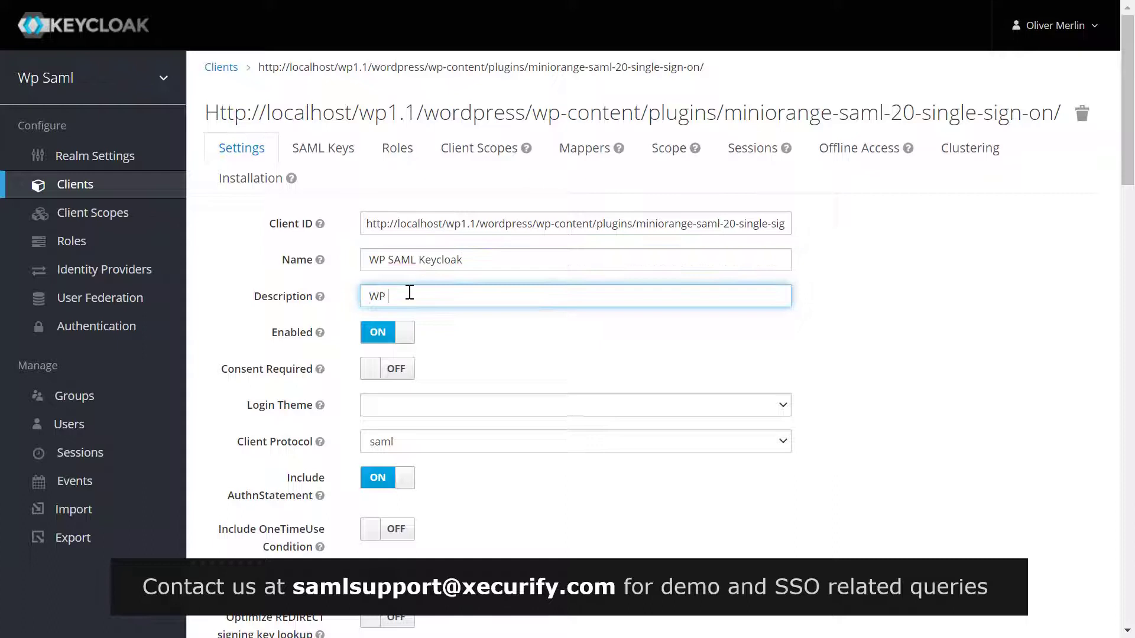
type("pplicati")
type("on for ")
type("sso")
scroll(410, 294, "down", 5)
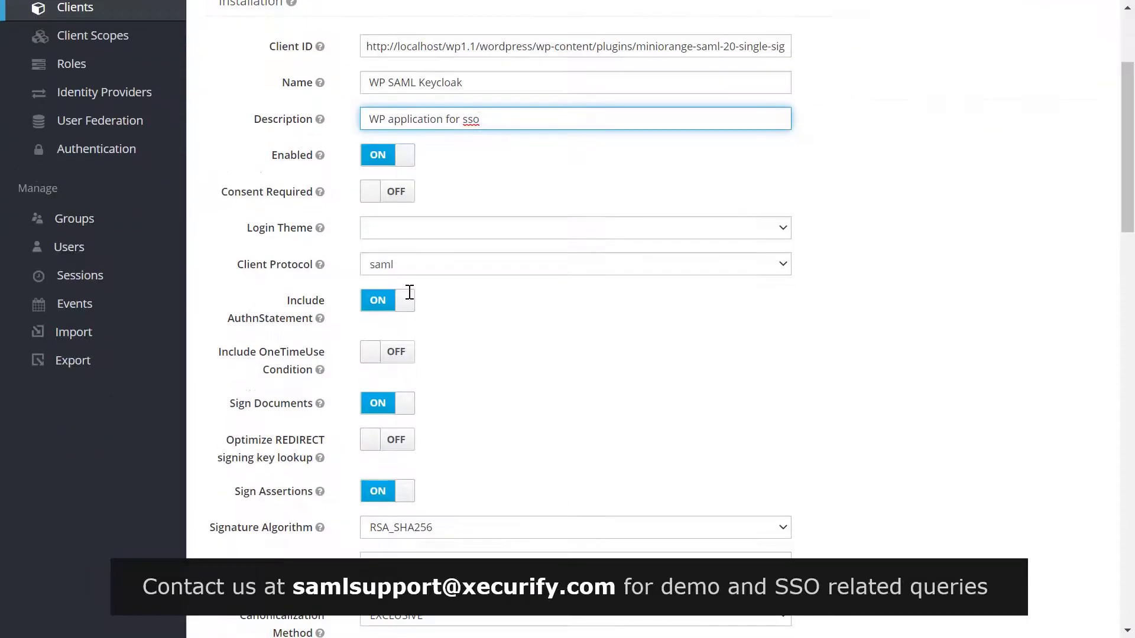
Switch off Client Signature Required, Force POST Binding and Front Channel Logout.
scroll(409, 299, "down", 2)
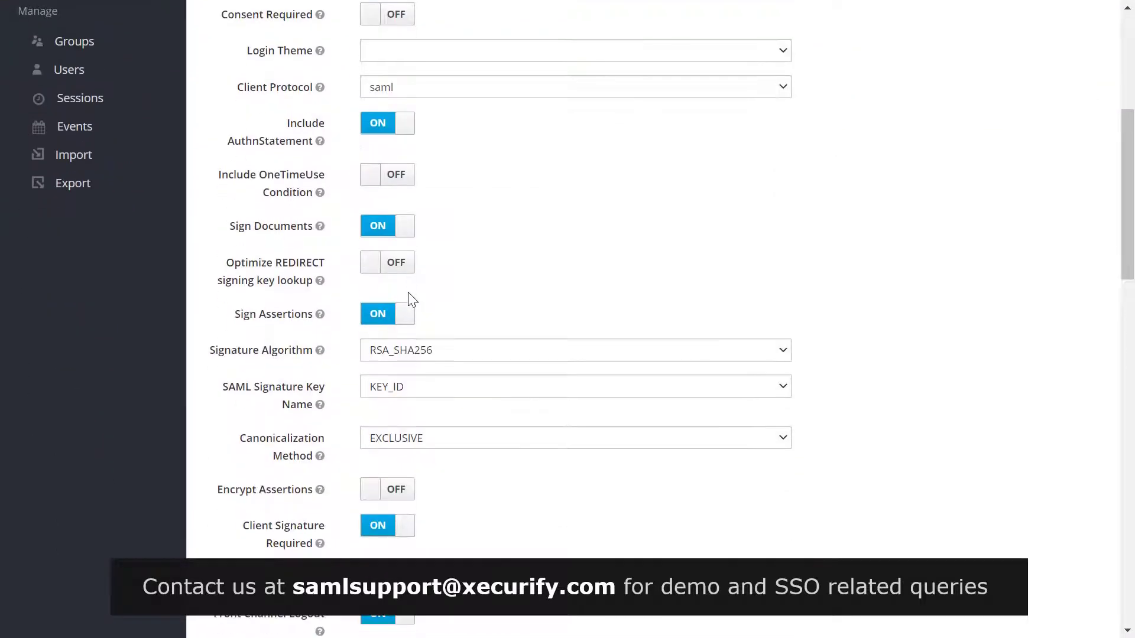
scroll(410, 300, "down", 3)
left_click(395, 349)
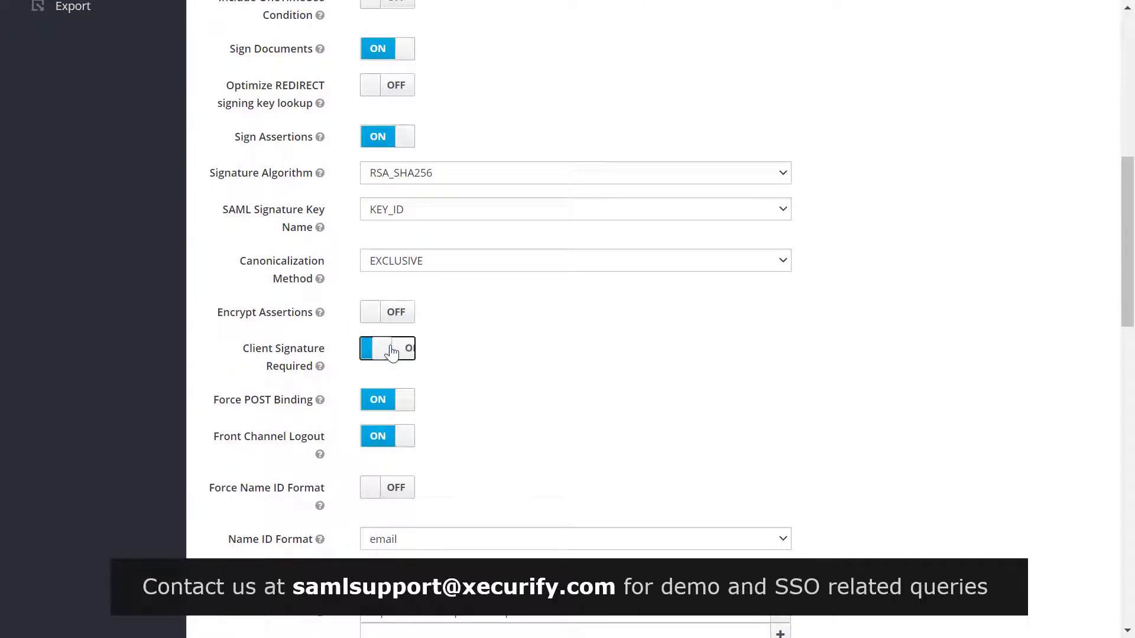
left_click(396, 401)
left_click(396, 436)
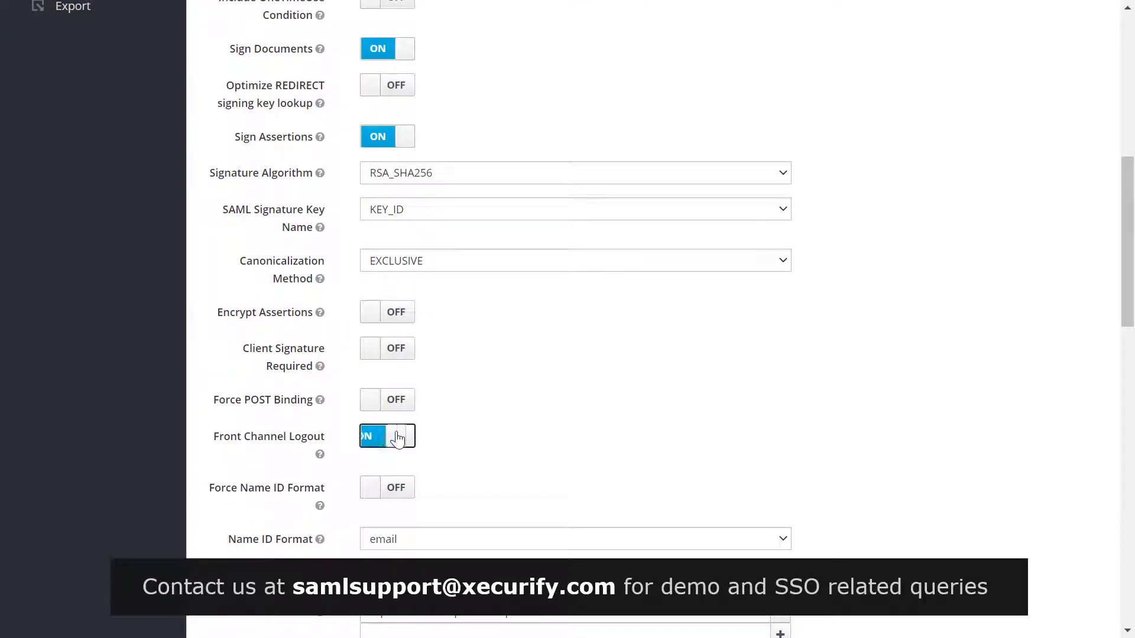
Expand Fine Grain SAML Endpoint Configuration and save the client settings.
scroll(397, 441, "down", 2)
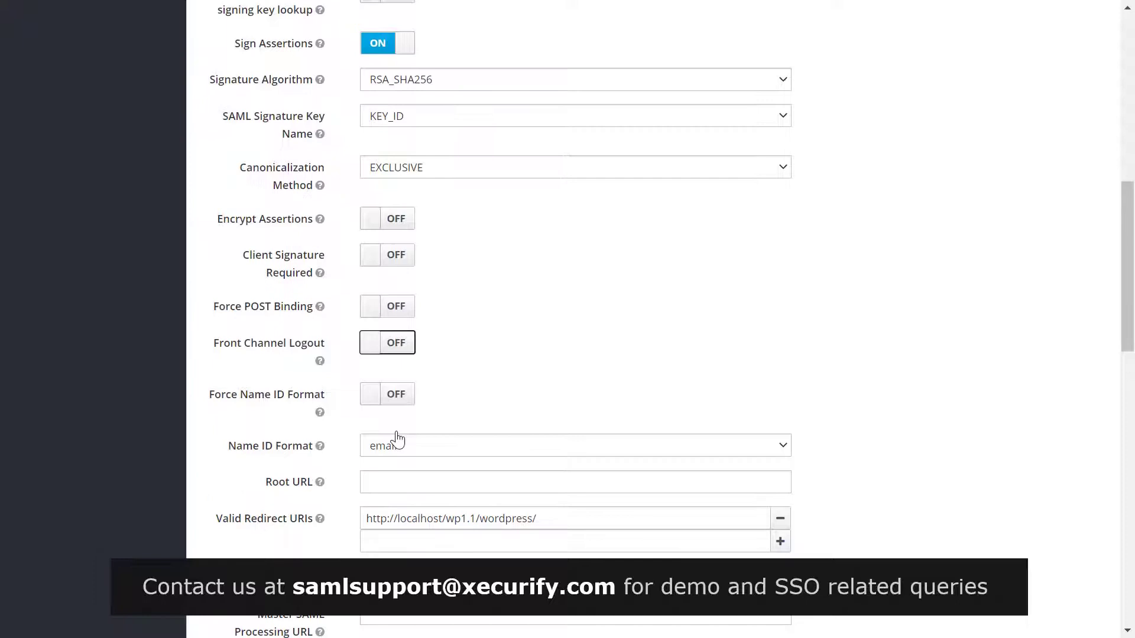
scroll(398, 440, "down", 3)
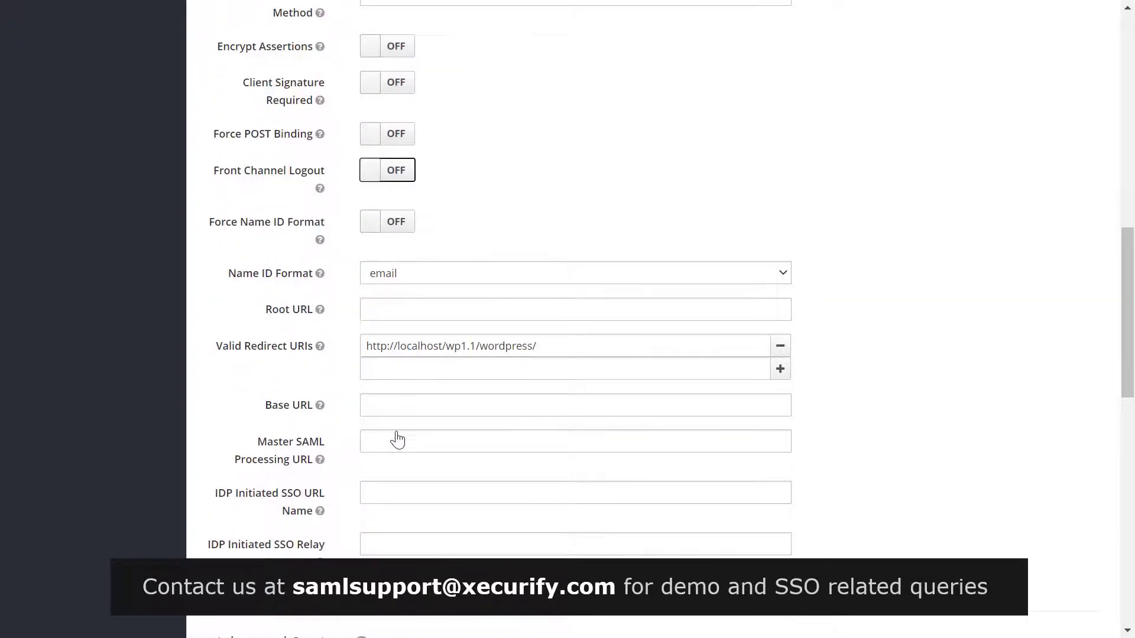
scroll(397, 441, "down", 3)
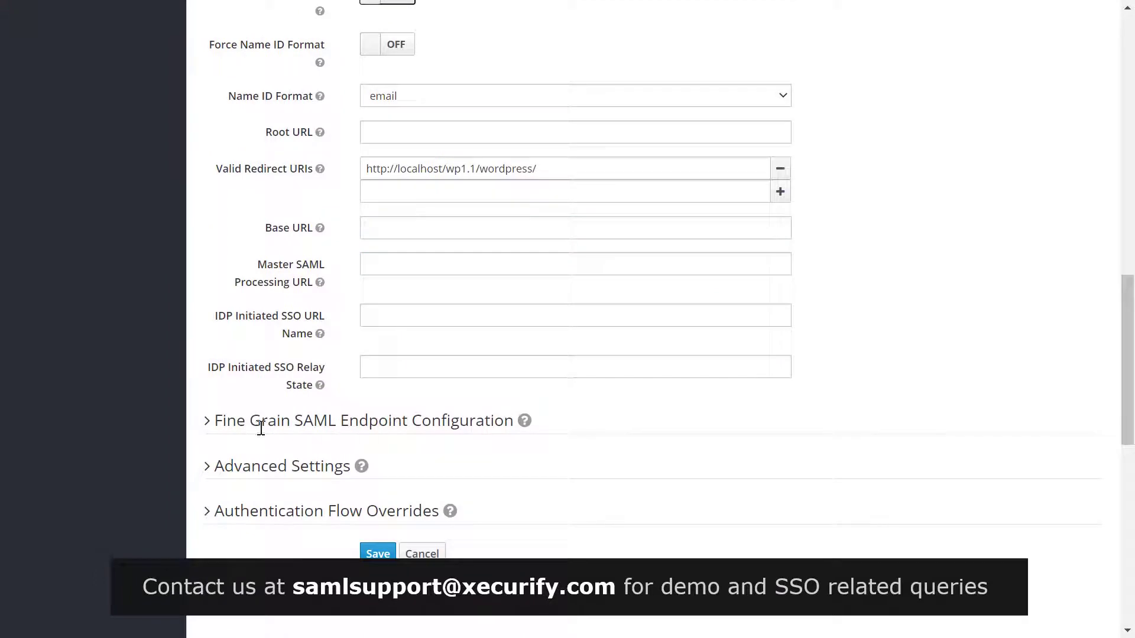
left_click(207, 423)
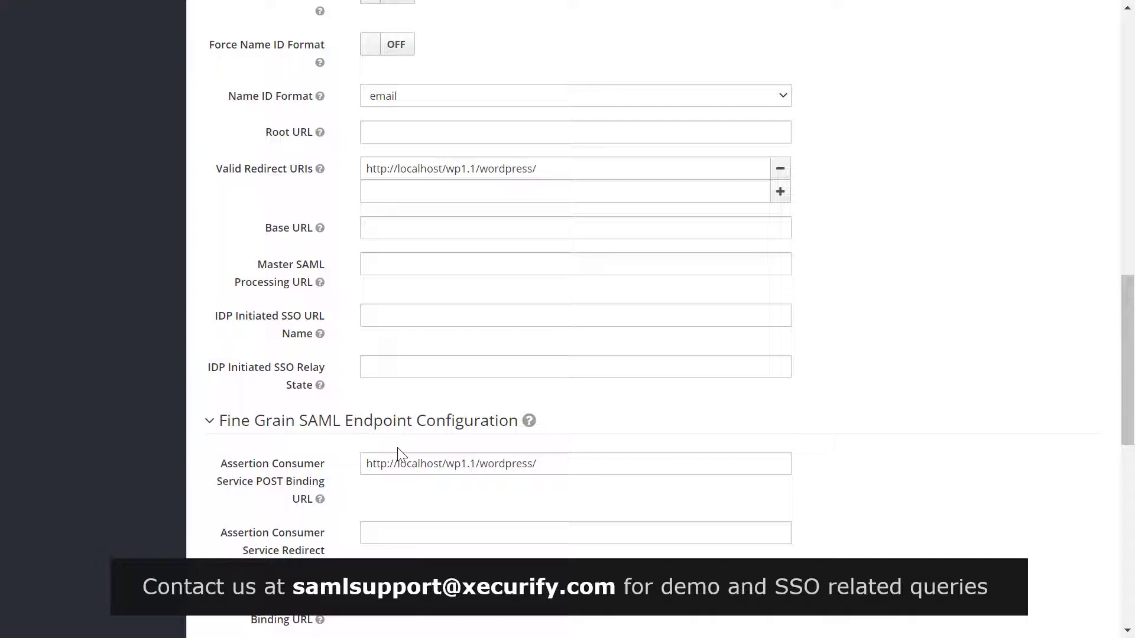
scroll(398, 448, "down", 2)
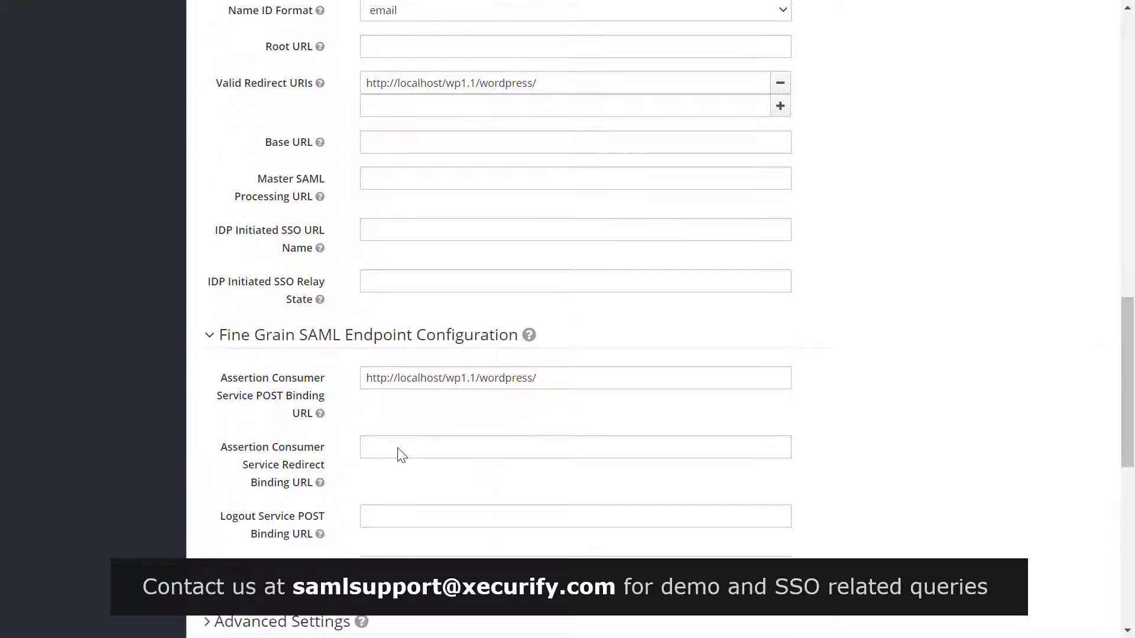
scroll(397, 448, "down", 2)
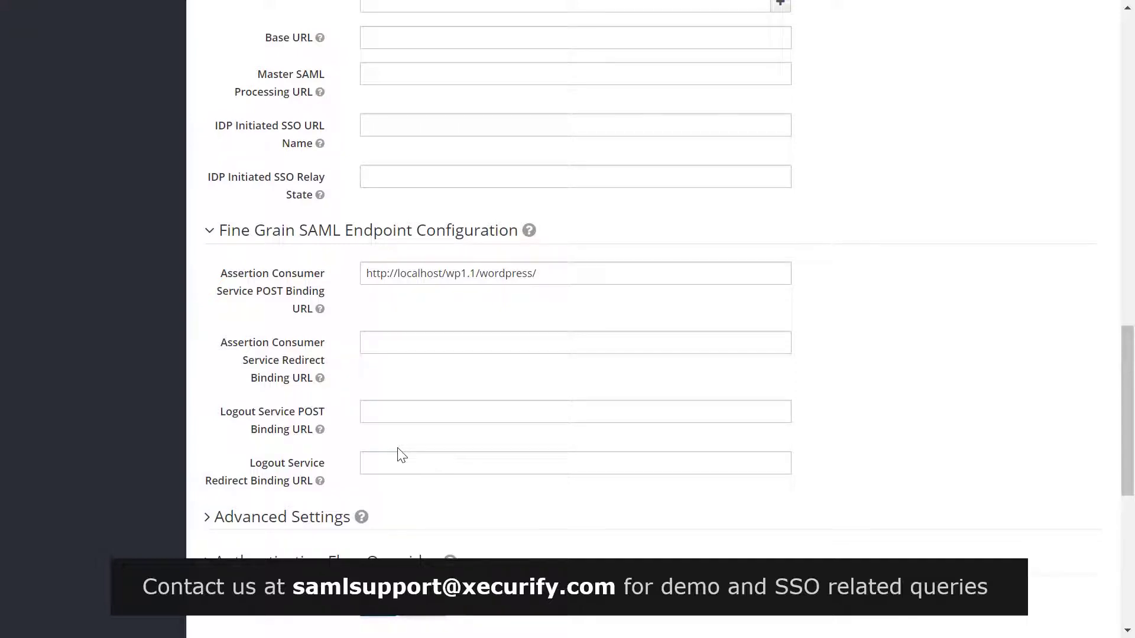
scroll(397, 455, "down", 2)
scroll(395, 446, "down", 3)
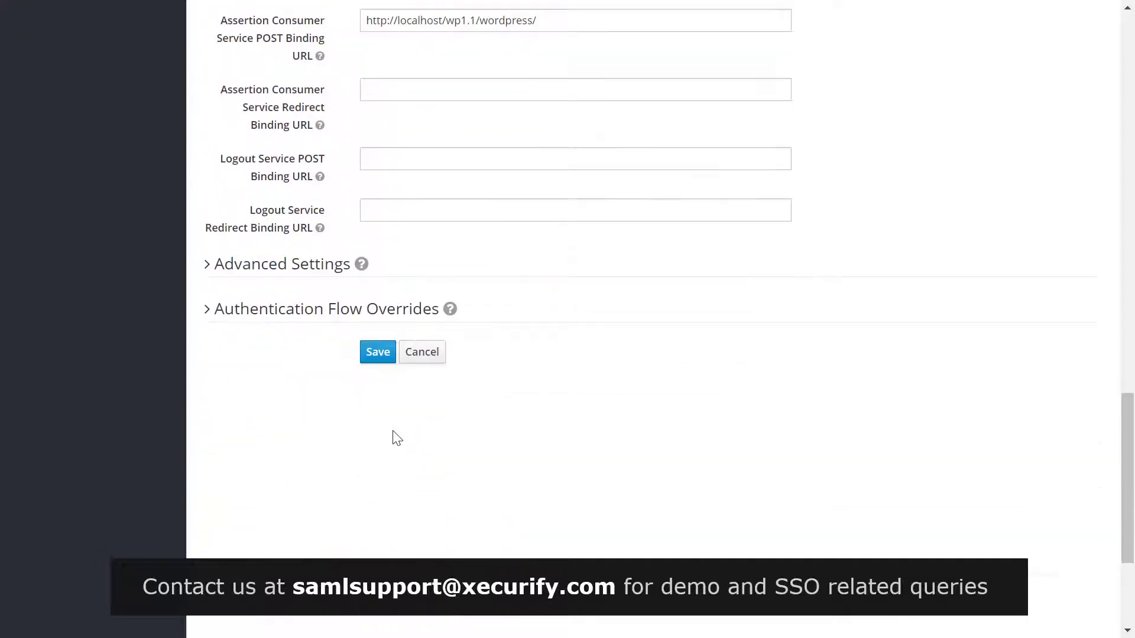
left_click(378, 355)
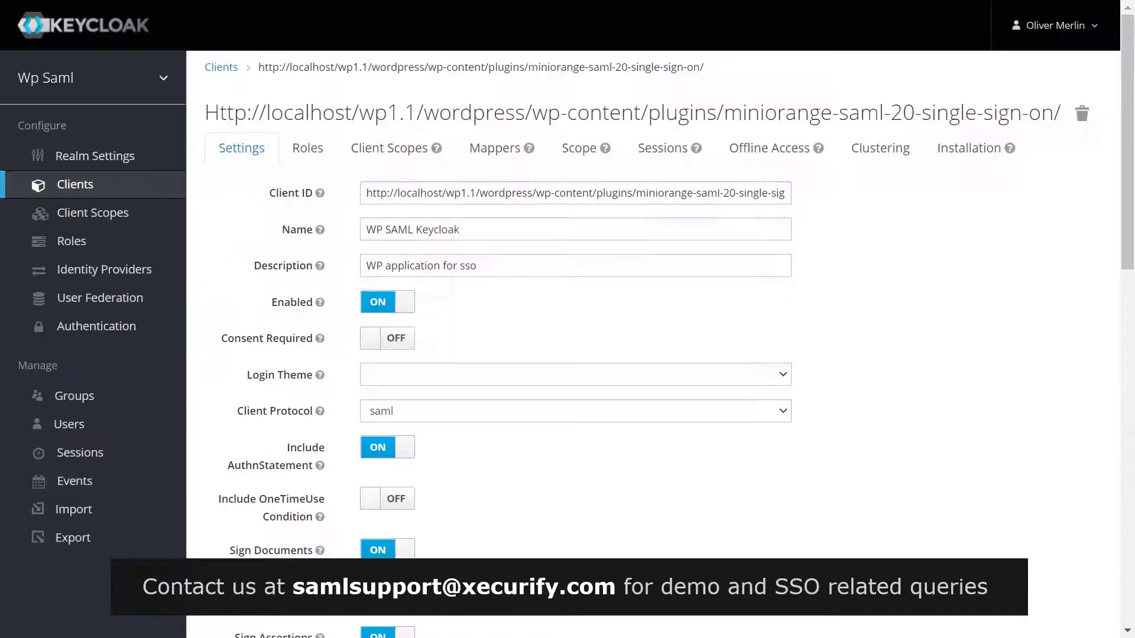
Add the builtin X500 email, givenName and surname mappers on the client's Mappers tab.
left_click(498, 159)
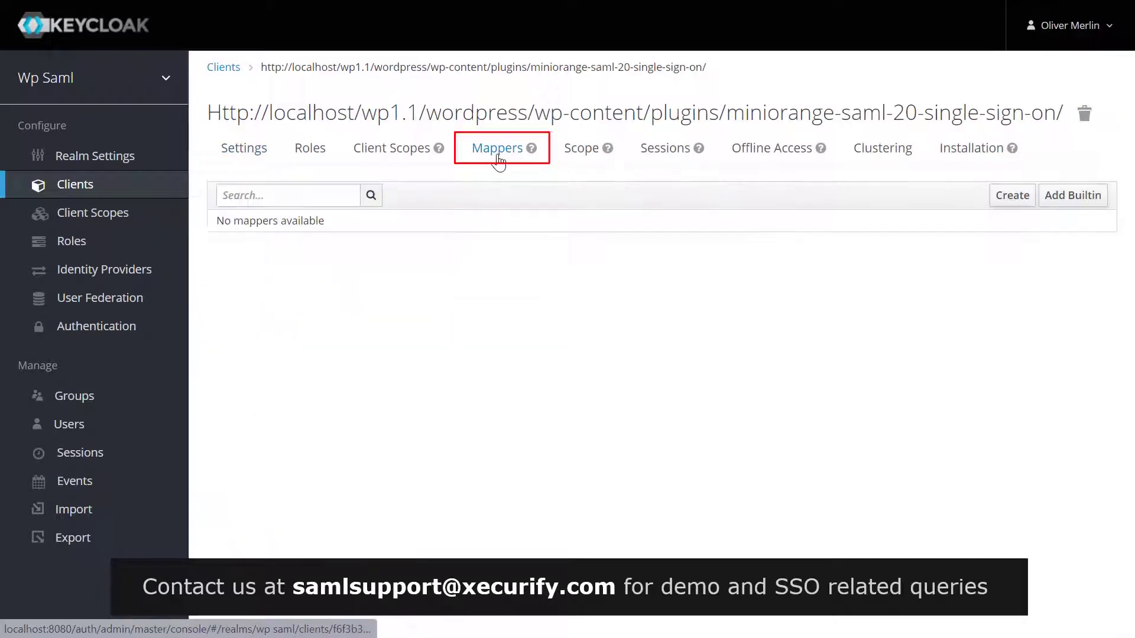
left_click(1089, 196)
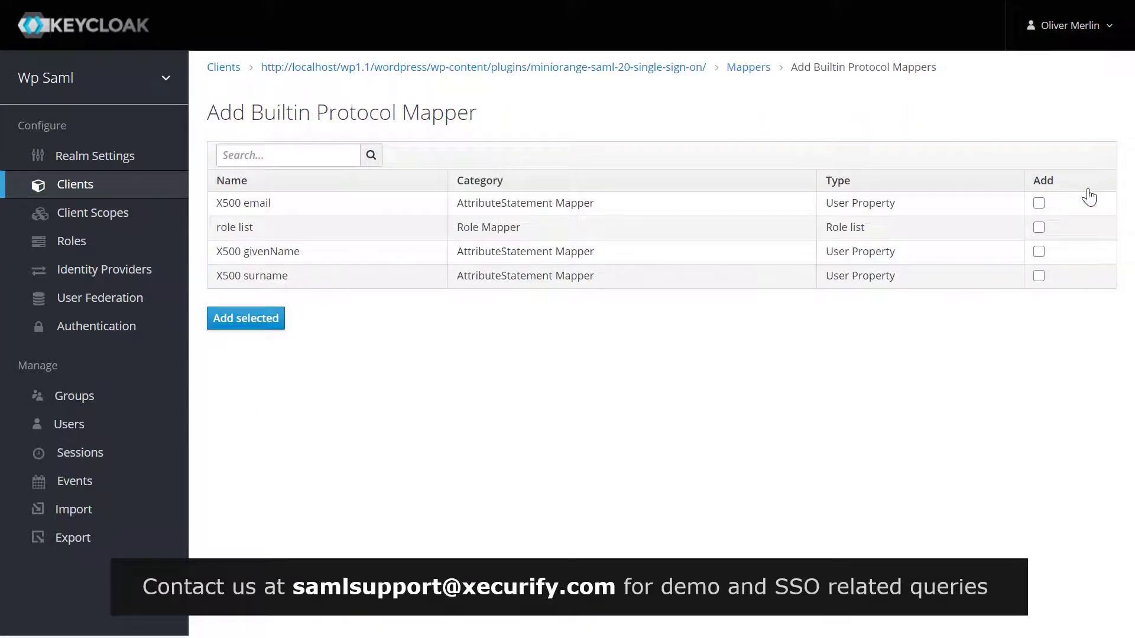
left_click(1039, 203)
left_click(1039, 252)
left_click(1039, 275)
left_click(270, 320)
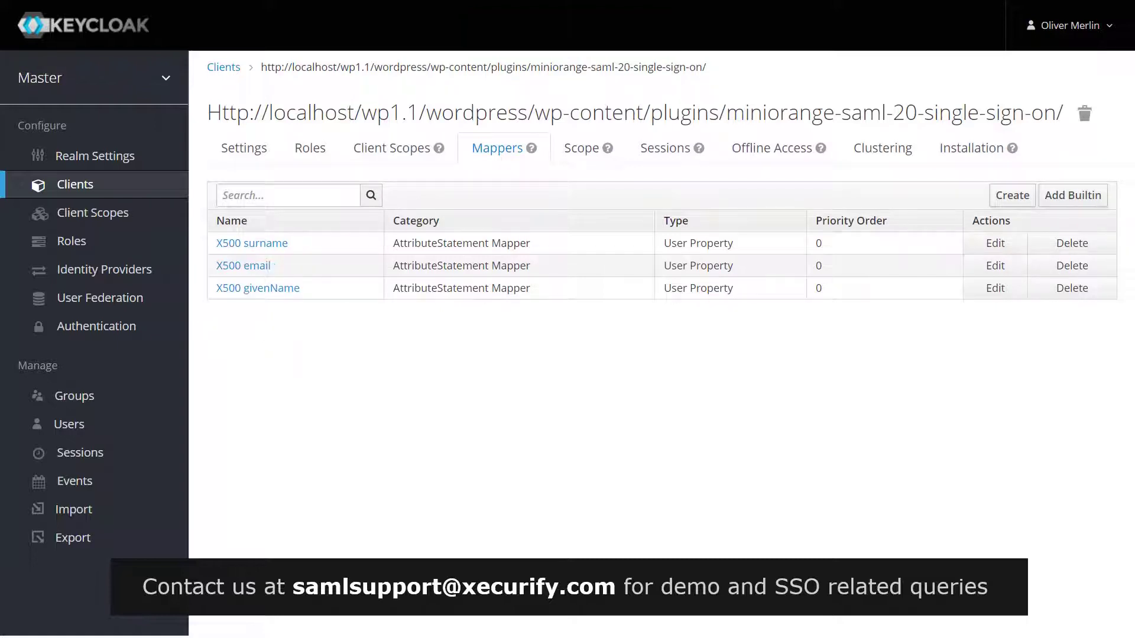
Open the SAML 2.0 Identity Provider Metadata from Realm Settings and select its URL.
left_click(142, 171)
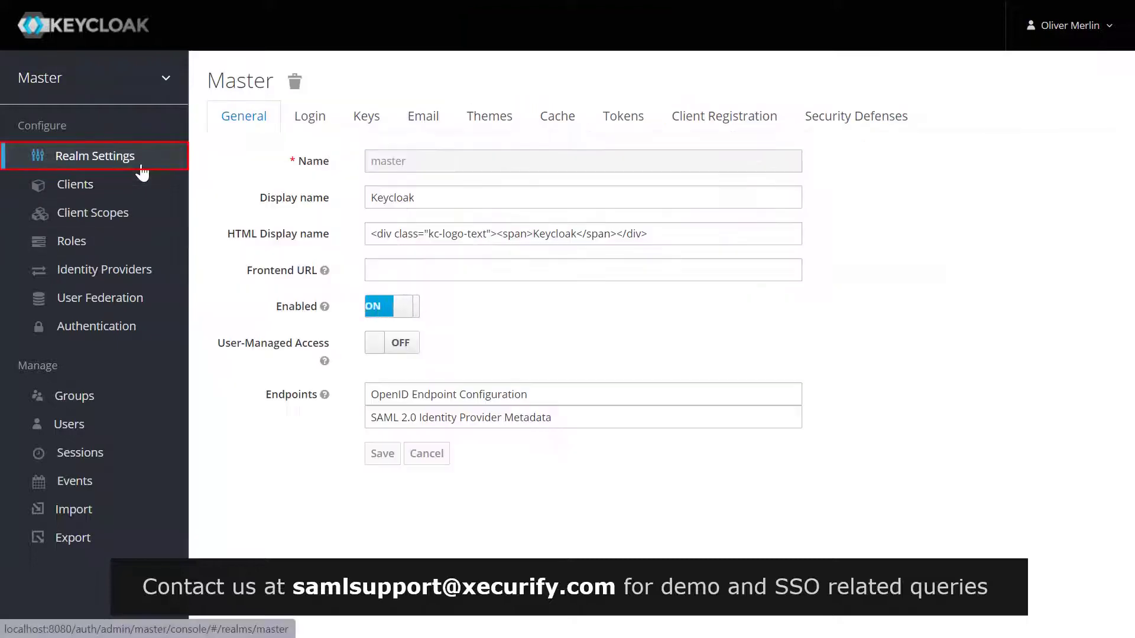
left_click(412, 418)
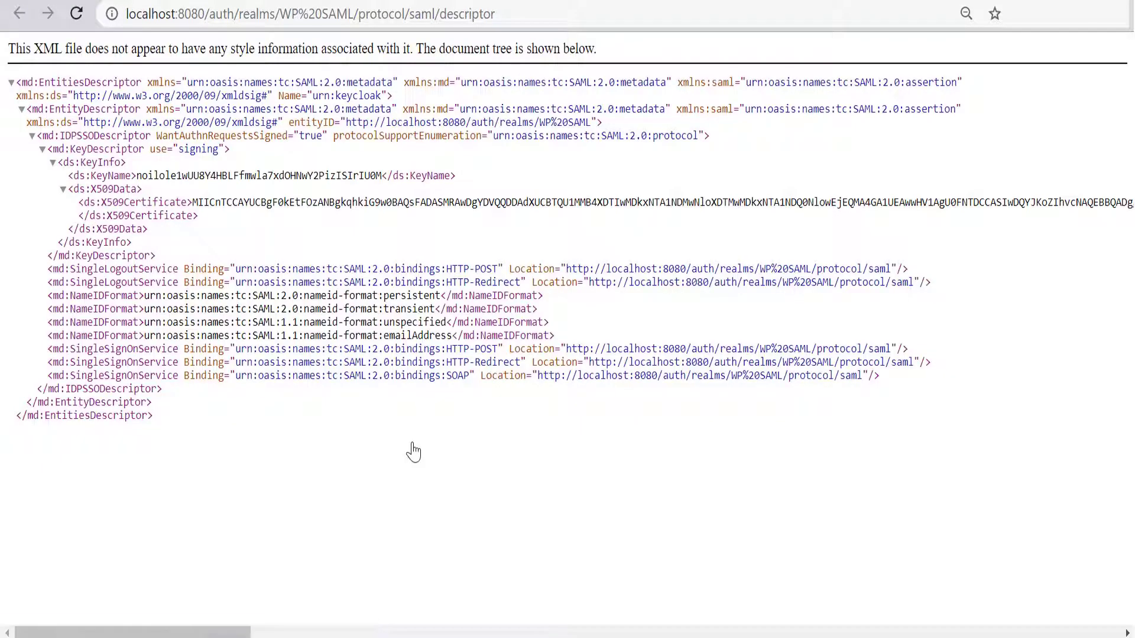
left_click(500, 18)
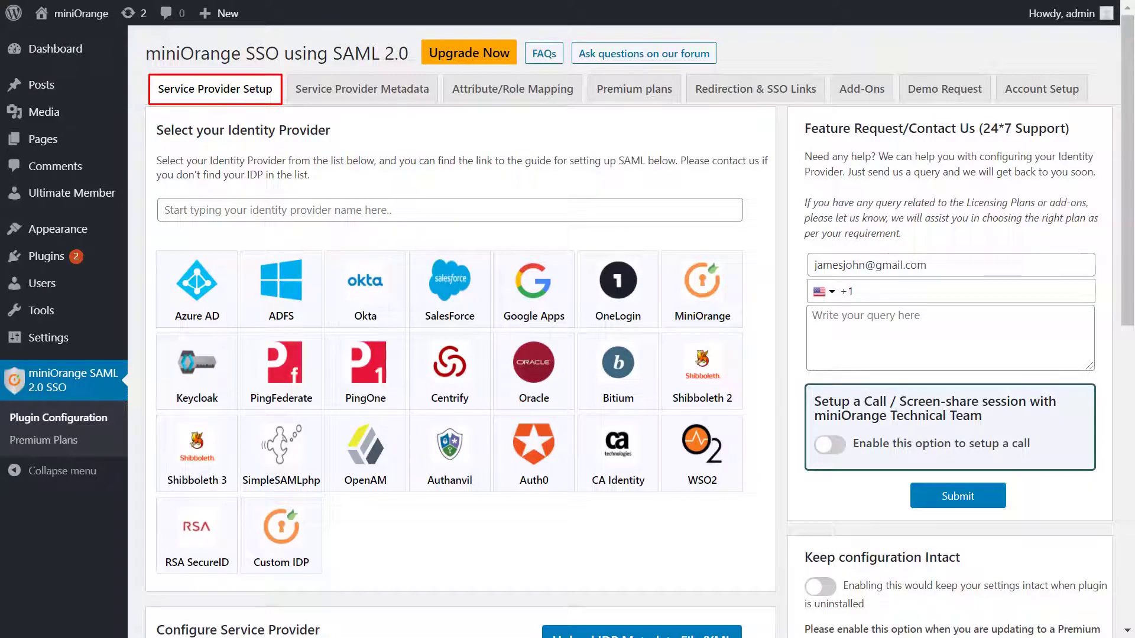
Upload IdP metadata named 'Keycloak' by pasting the descriptor URL and fetching it.
scroll(473, 413, "down", 3)
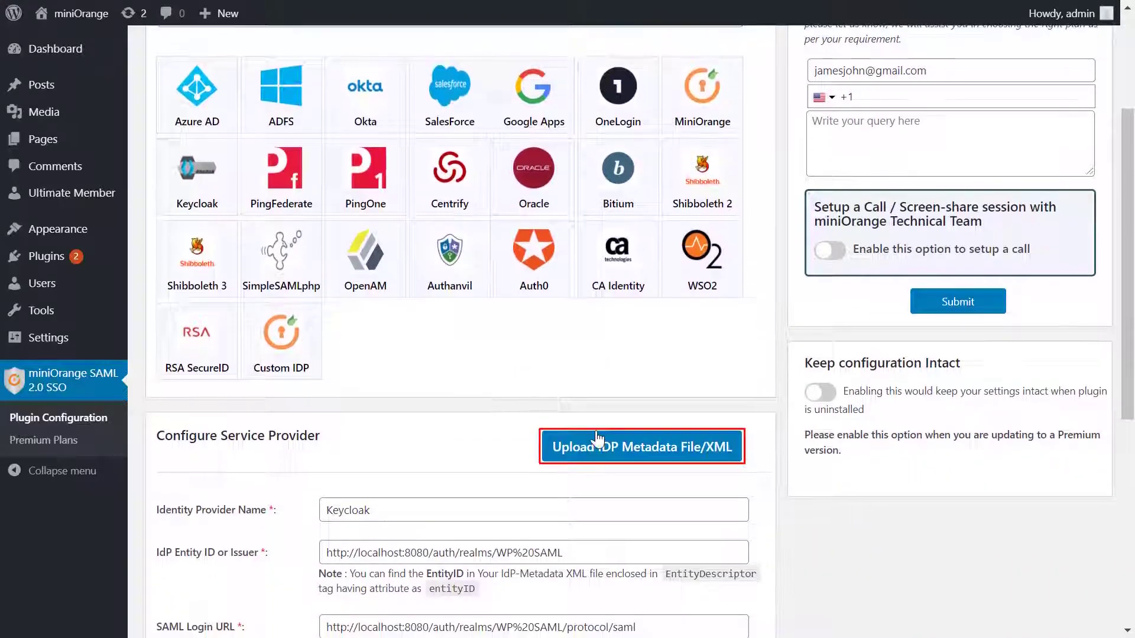
left_click(600, 440)
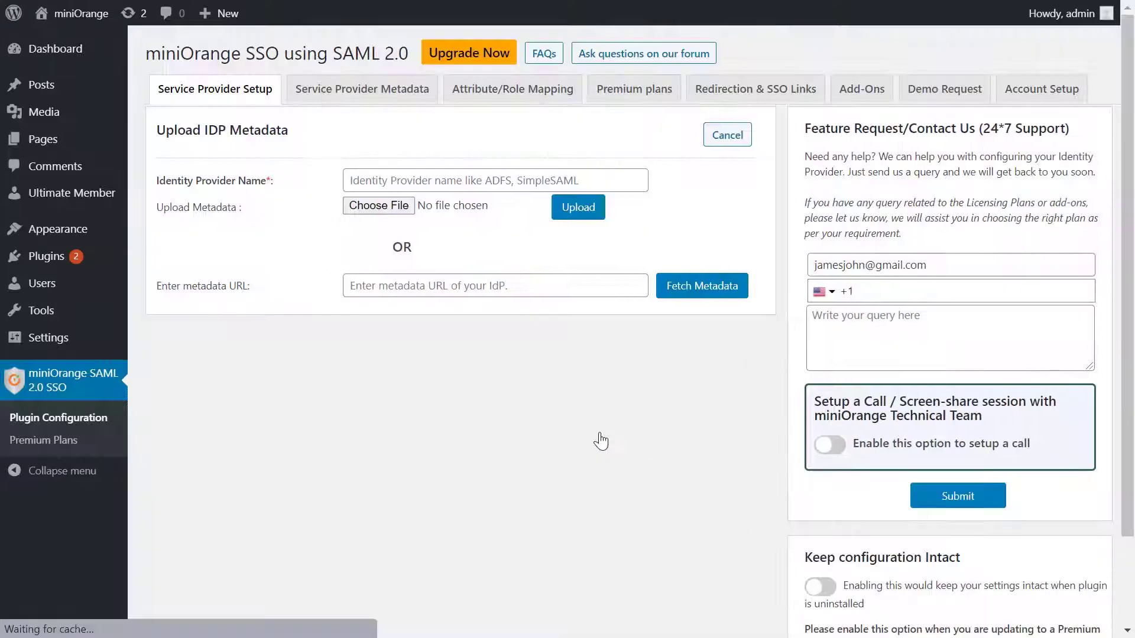
left_click(476, 177)
type("K")
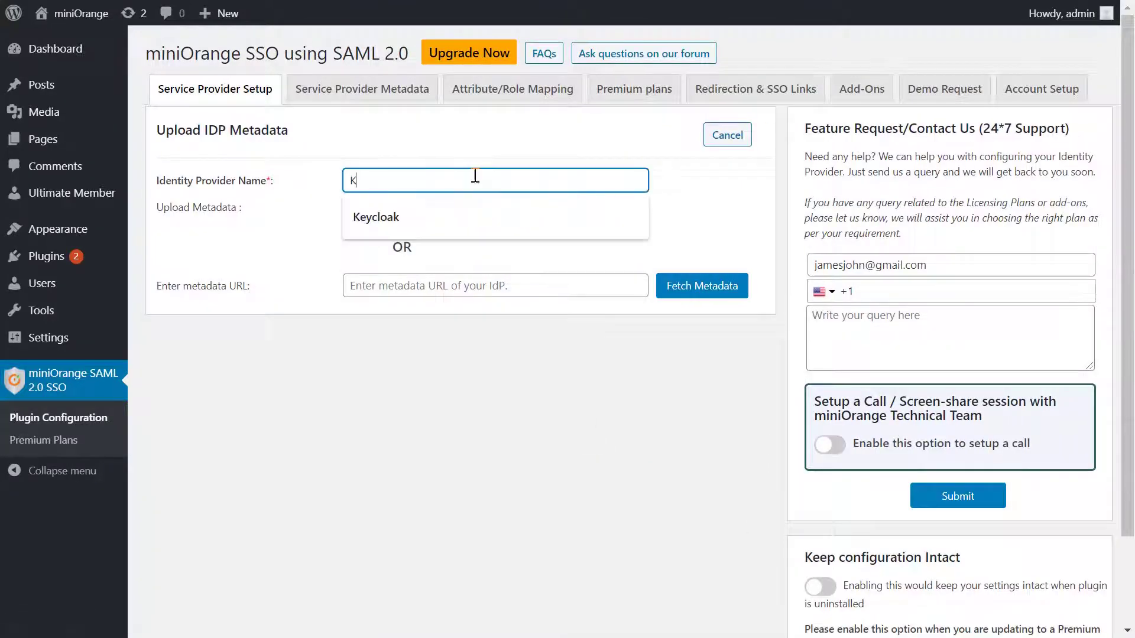
type("eycloak")
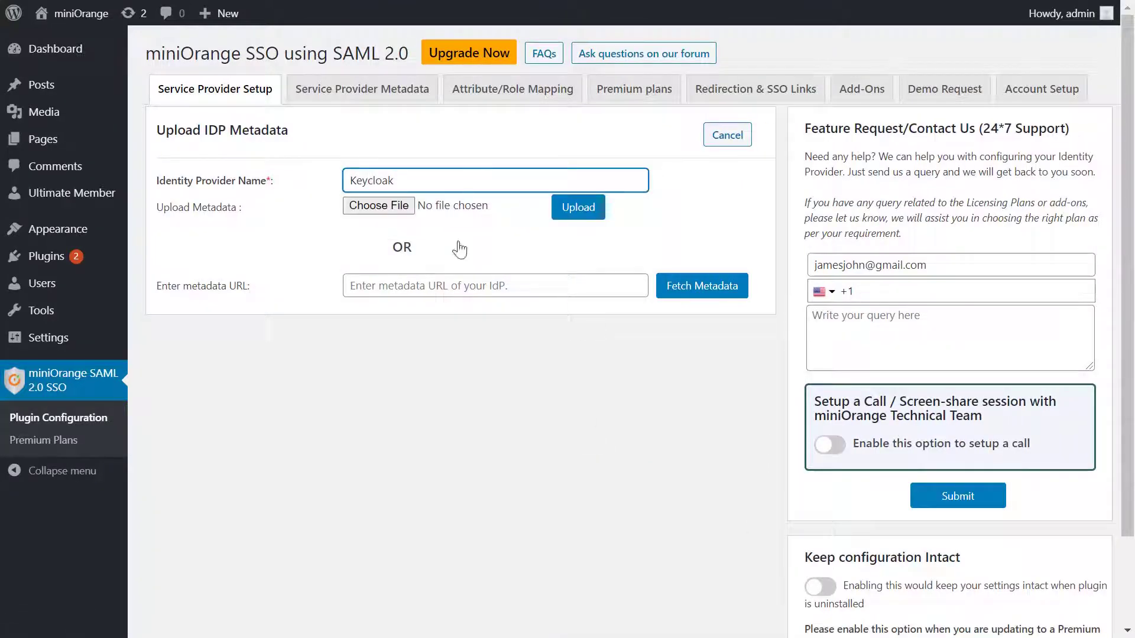
left_click(450, 283)
key("ctrl+v")
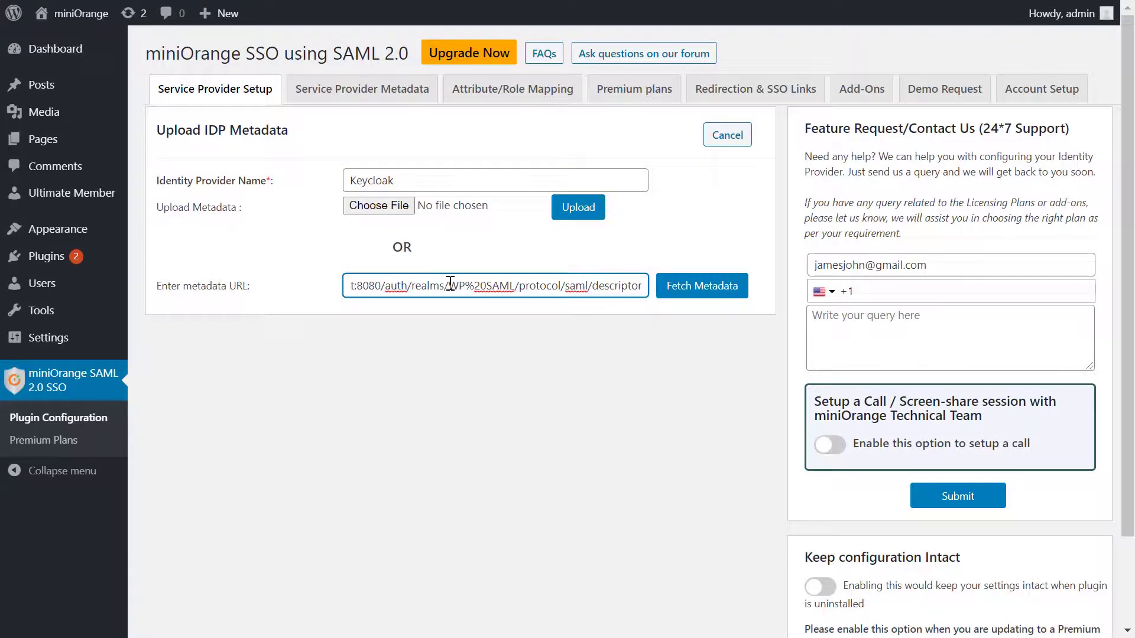
left_click(684, 288)
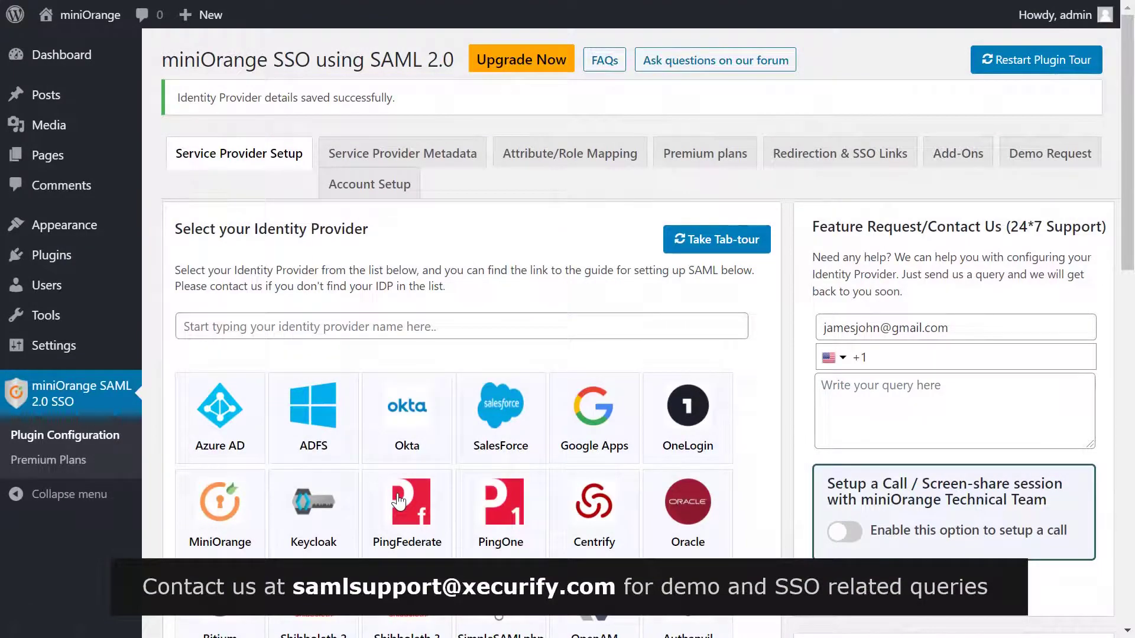
Run Test Configuration to verify single sign-on with Keycloak.
scroll(399, 501, "down", 5)
scroll(399, 501, "down", 5)
scroll(399, 501, "down", 3)
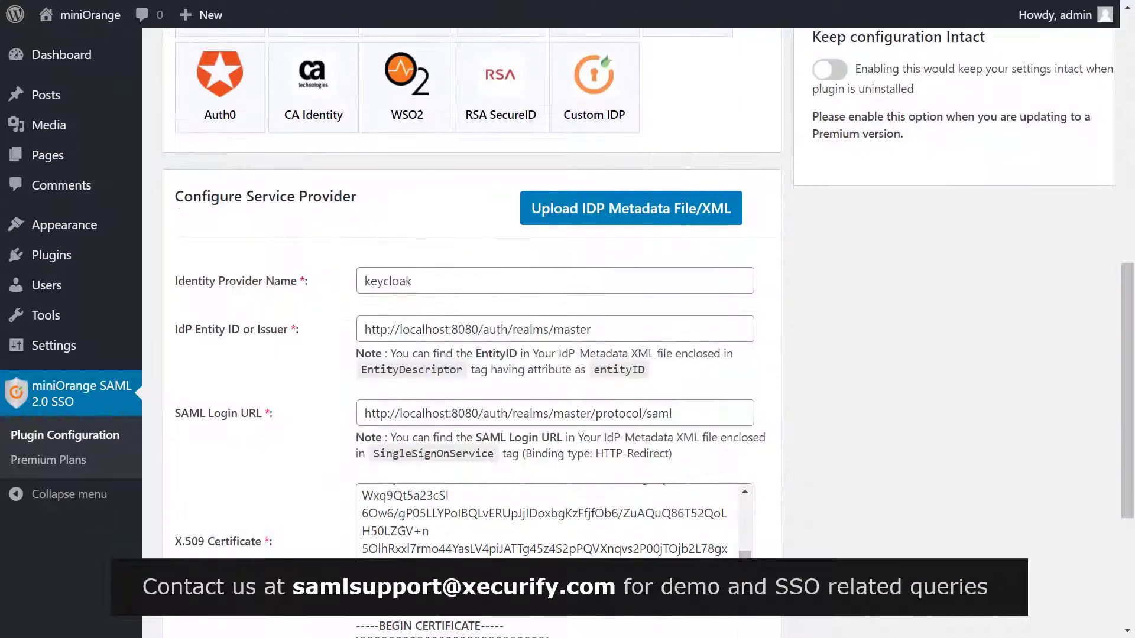
scroll(637, 618, "down", 3)
left_click(584, 501)
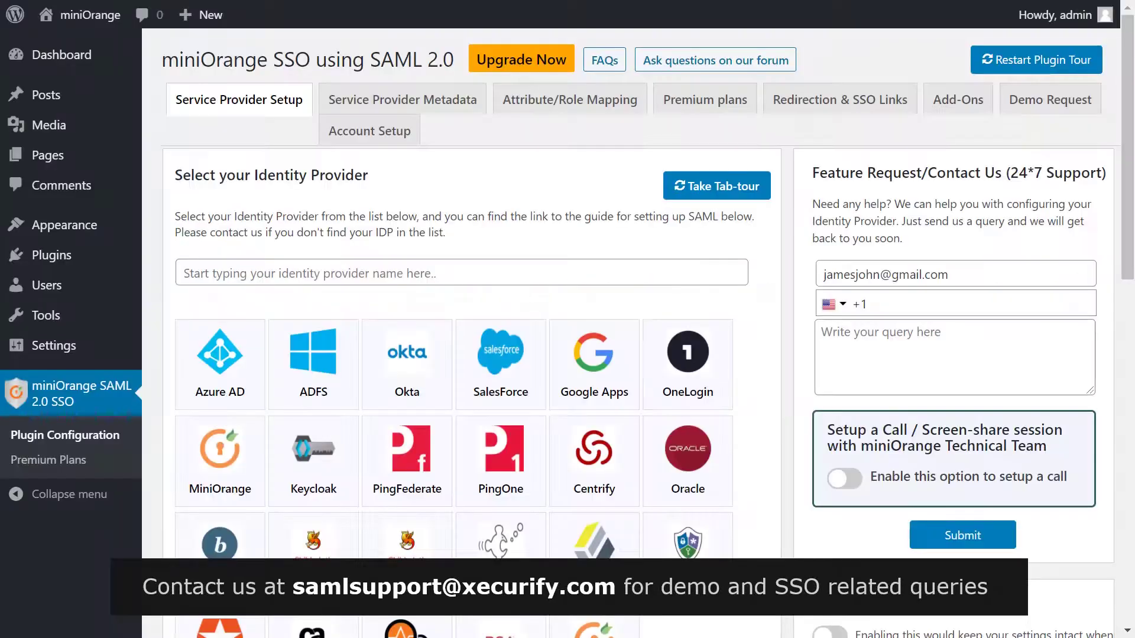
mouse_move(64, 225)
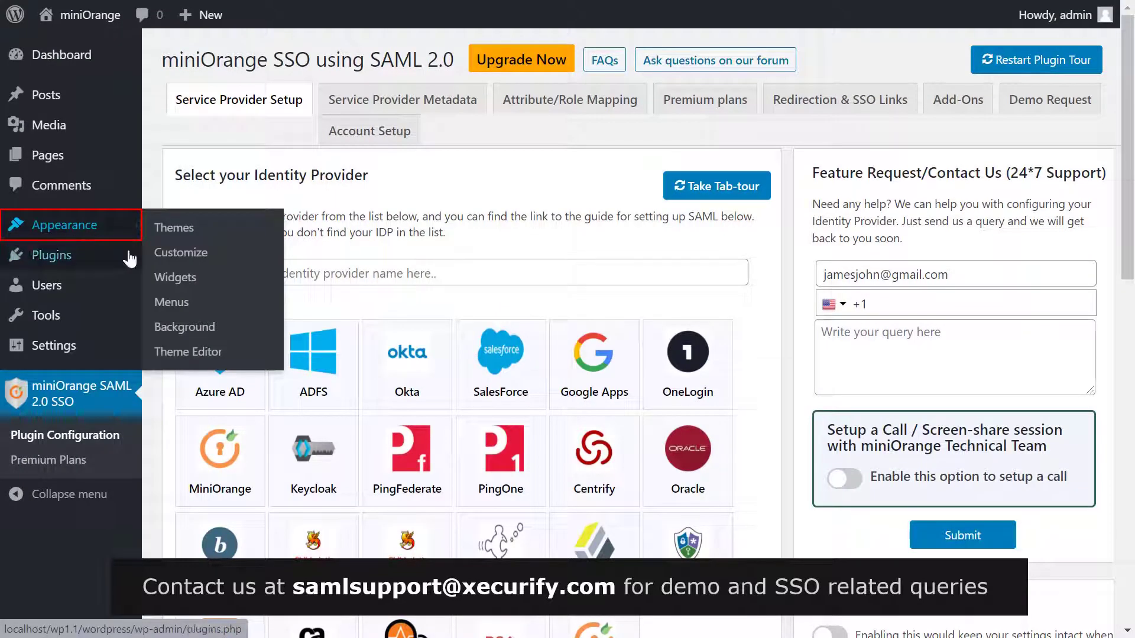
On the Widgets page, add Login with keycloak to Footer #1 titled 'Login with Keycloak' and save.
left_click(169, 275)
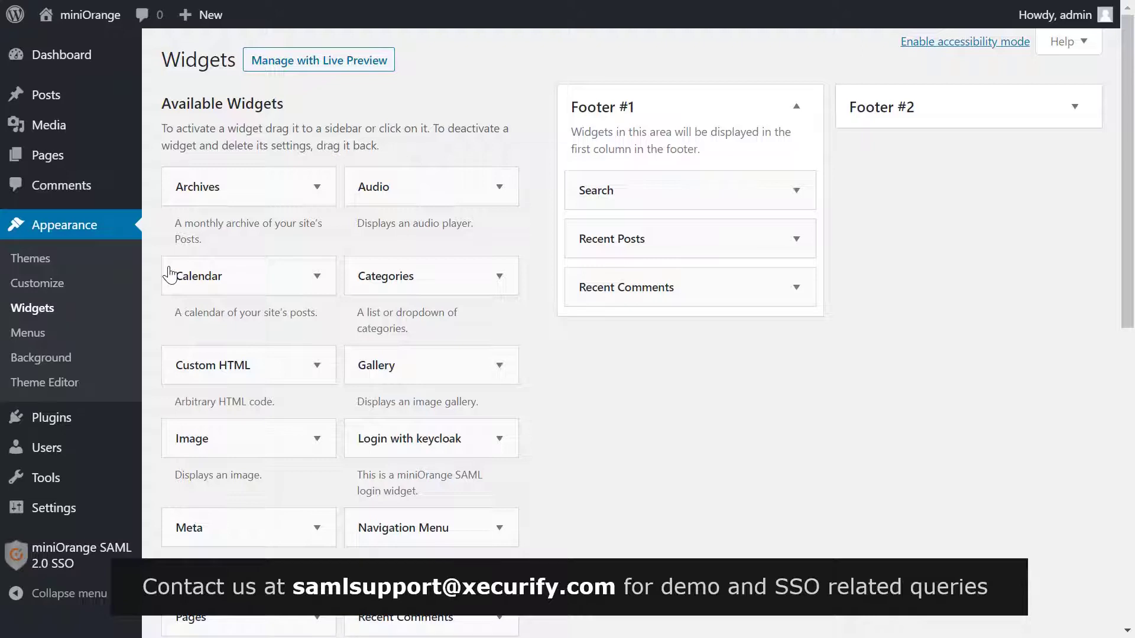
left_click(463, 446)
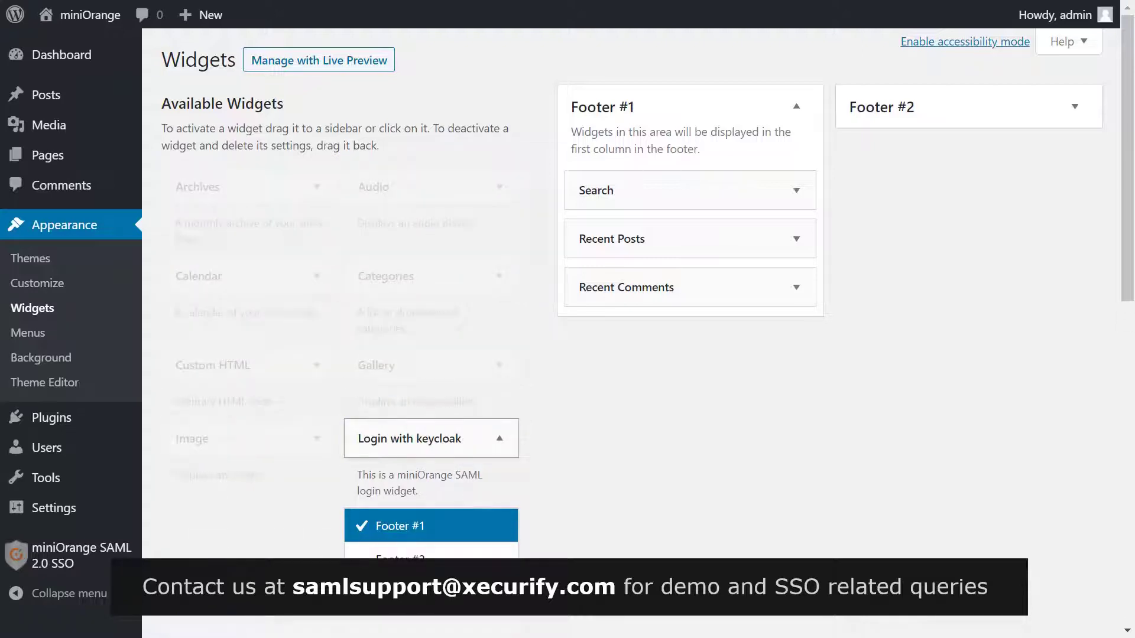
left_click(473, 594)
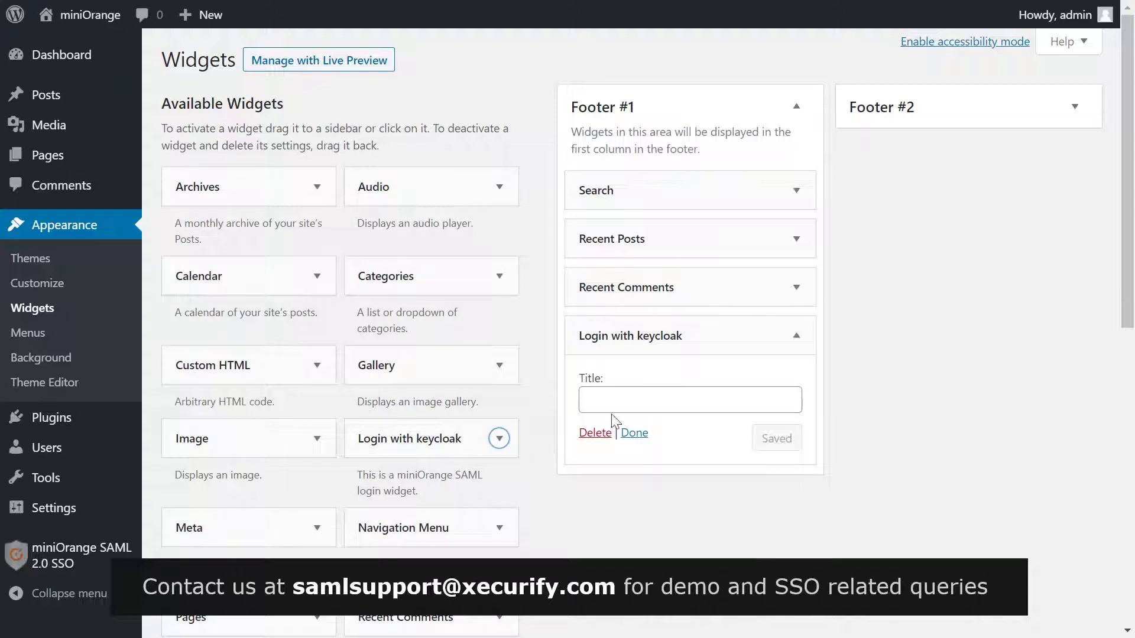
left_click(622, 402)
type("L")
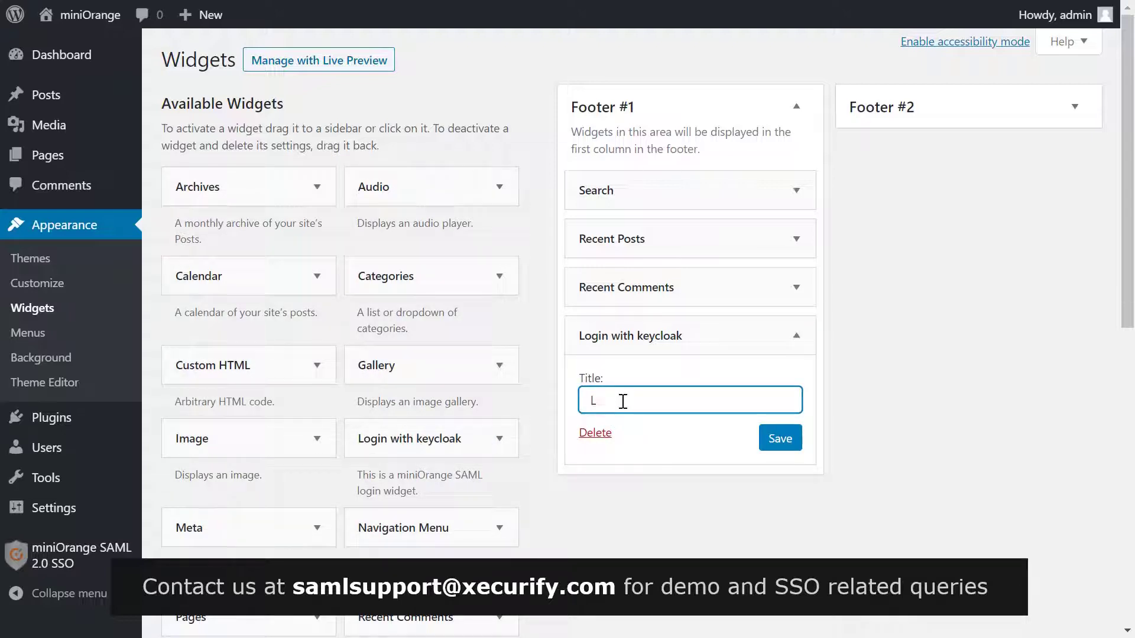
type("ogin with K")
type("eycloak")
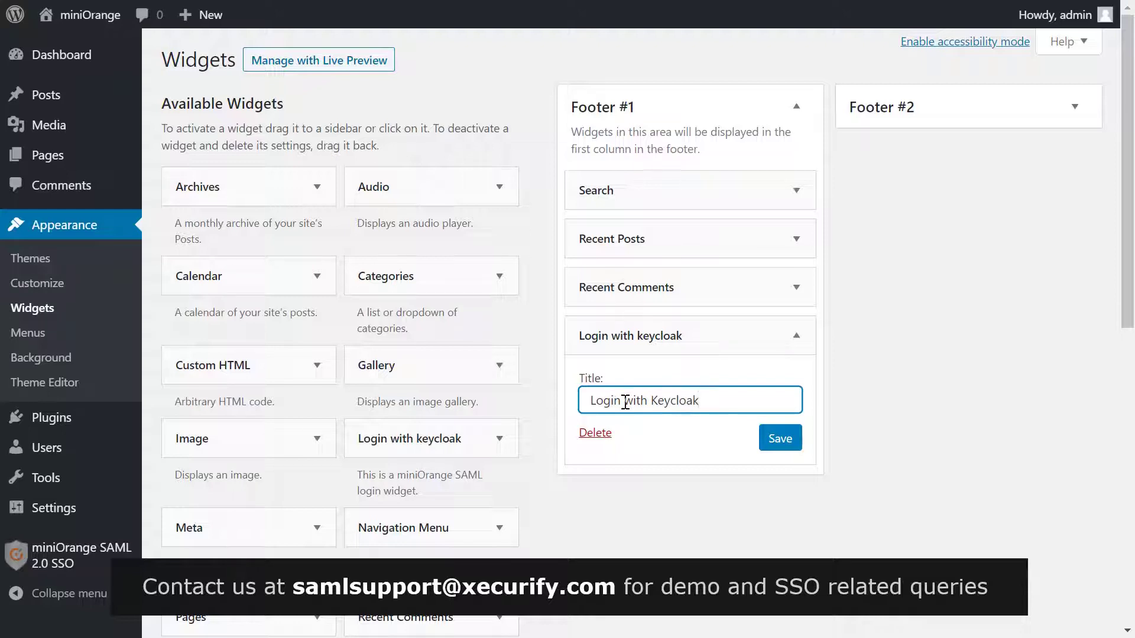
left_click(765, 443)
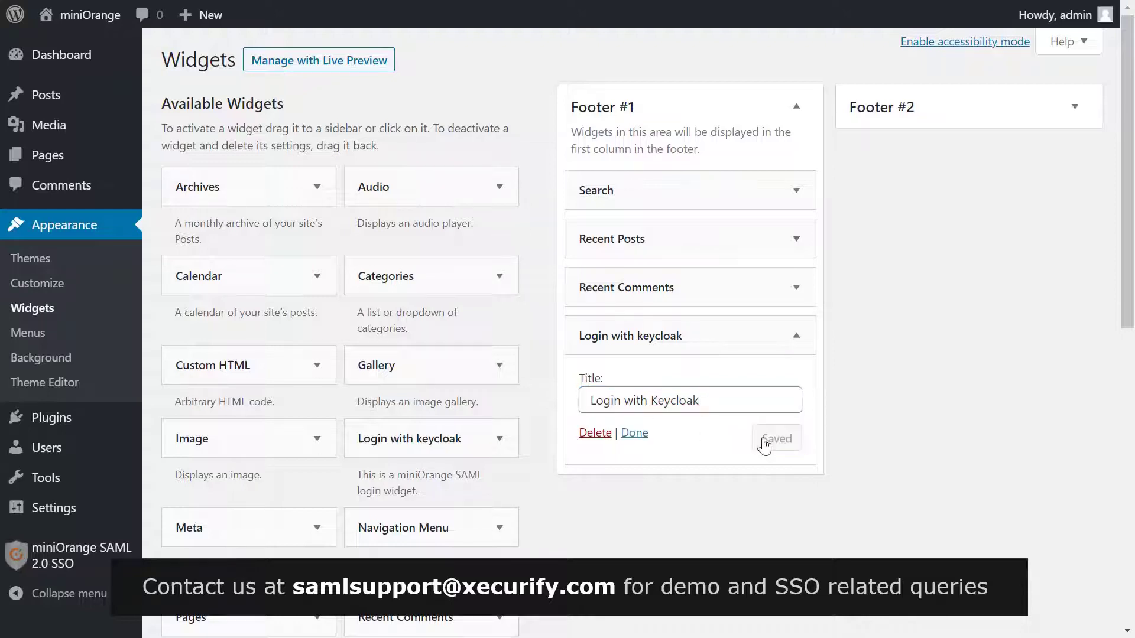
Close the widget panel and scroll the site's front page down to the footer login link.
left_click(641, 436)
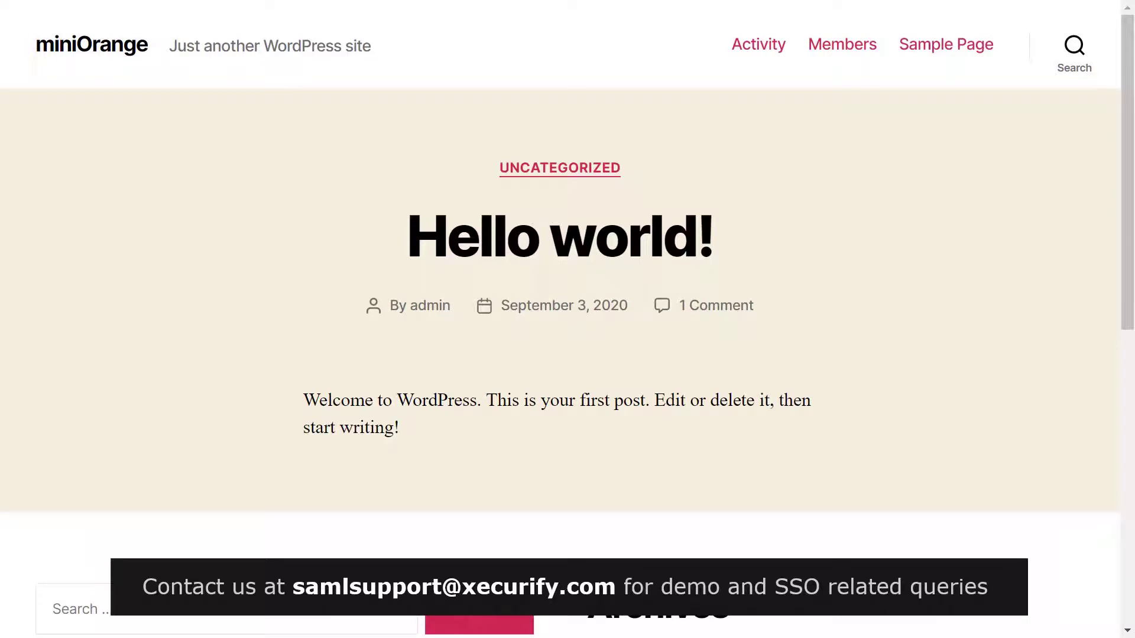
scroll(362, 169, "down", 2)
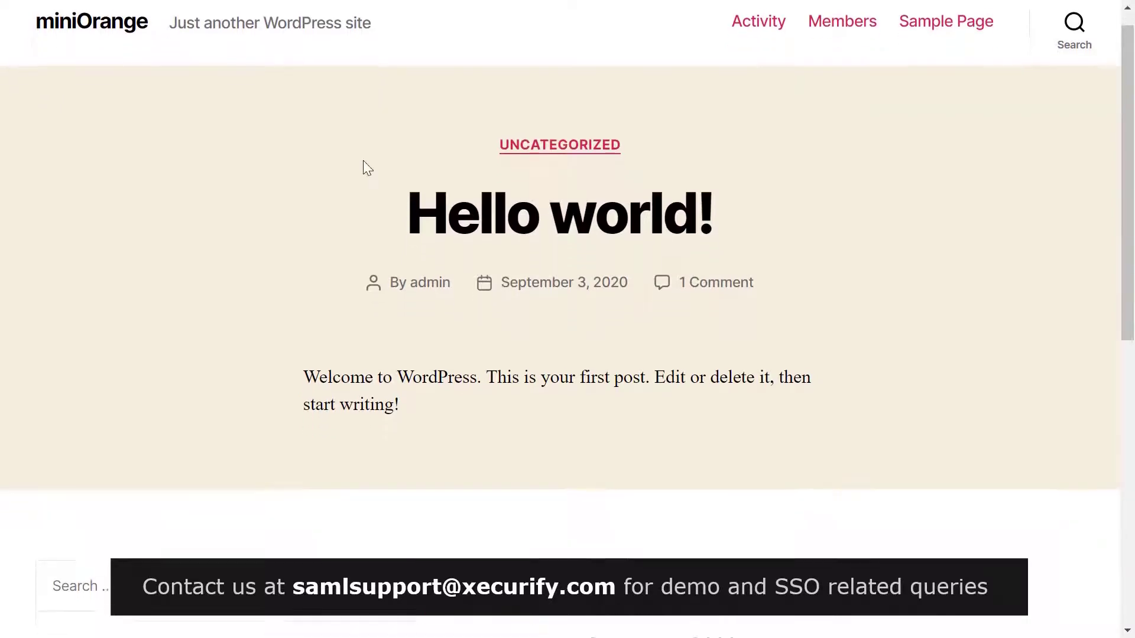
scroll(362, 169, "down", 8)
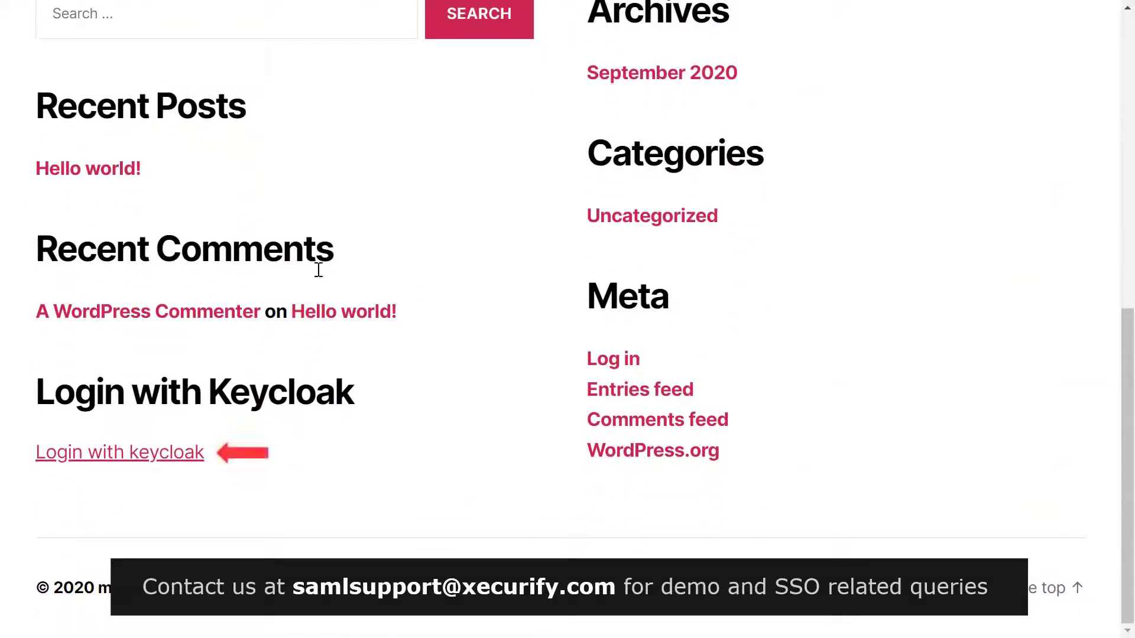
left_click(201, 452)
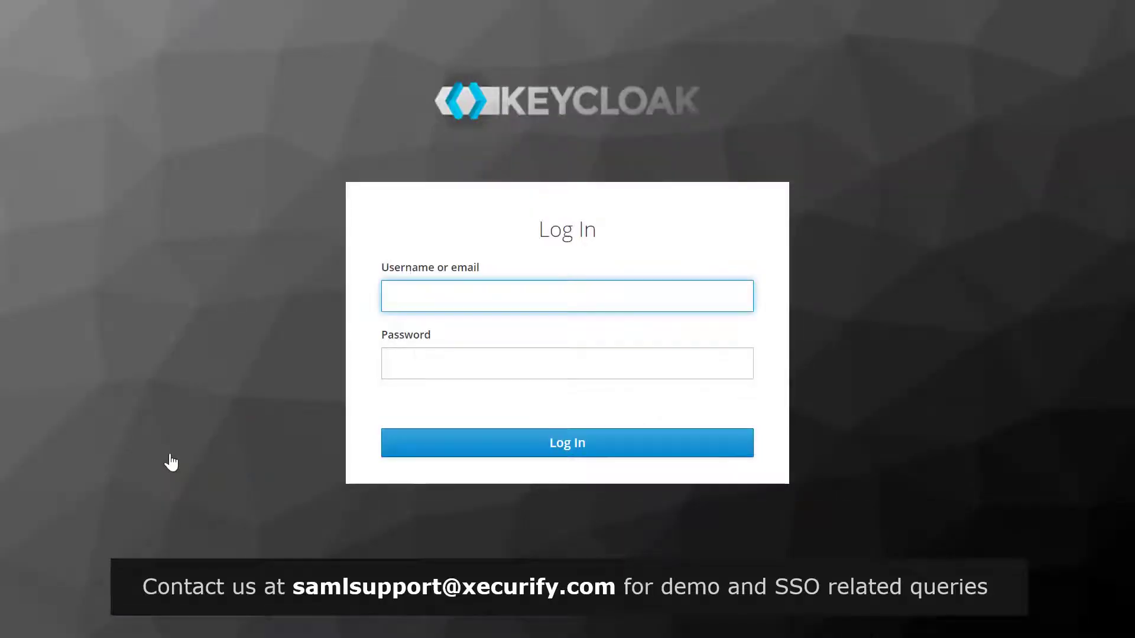
left_click(455, 354)
type("•••••")
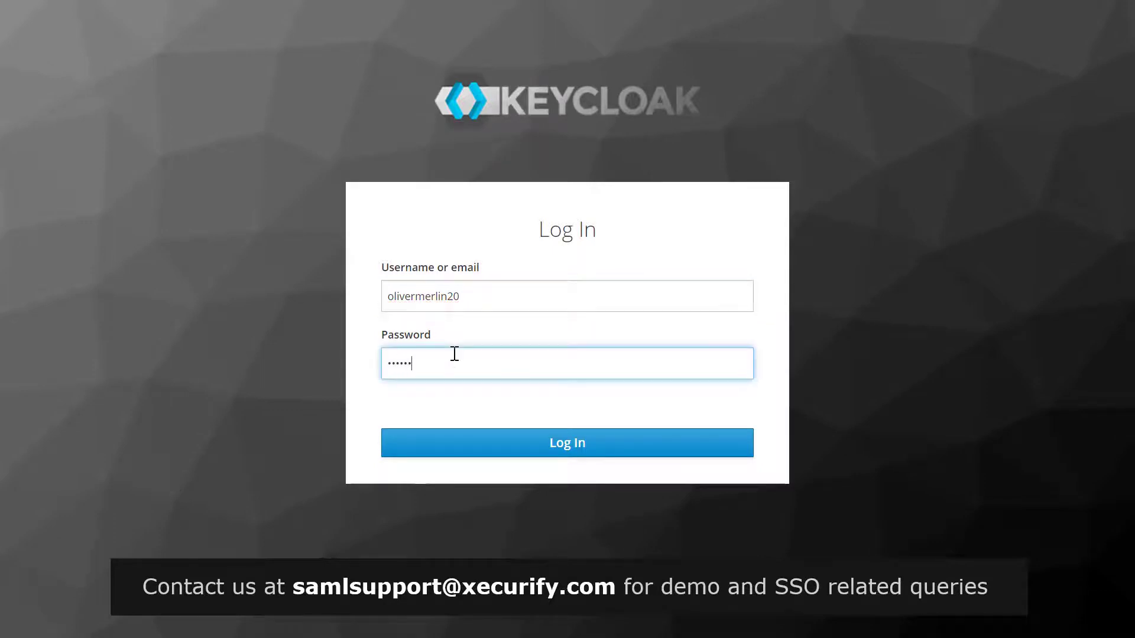
type("••••••")
left_click(509, 439)
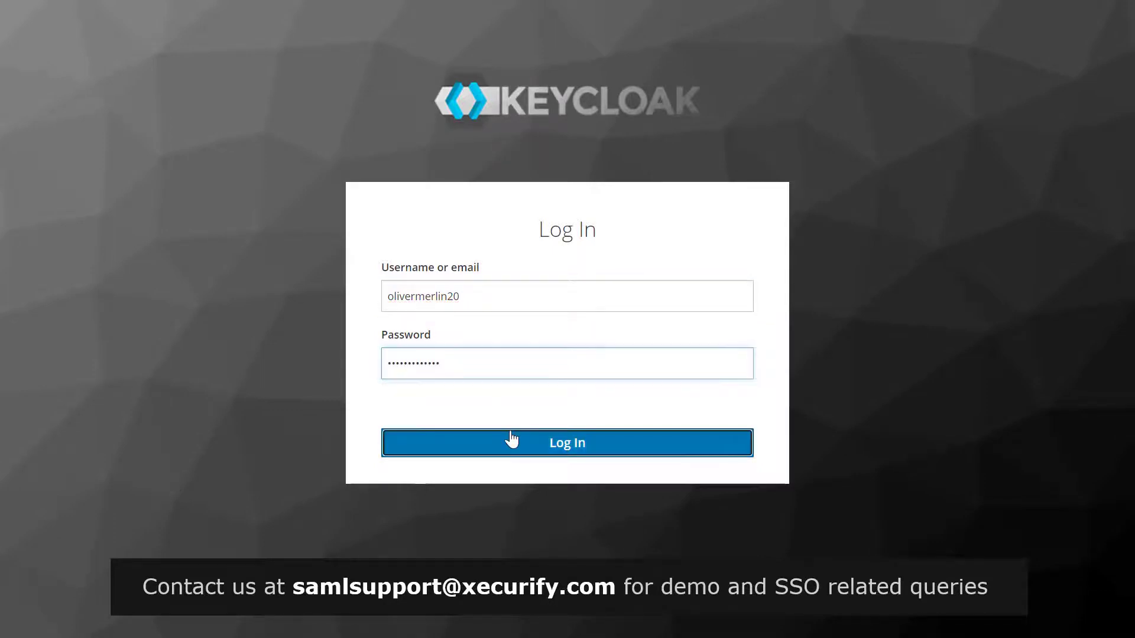